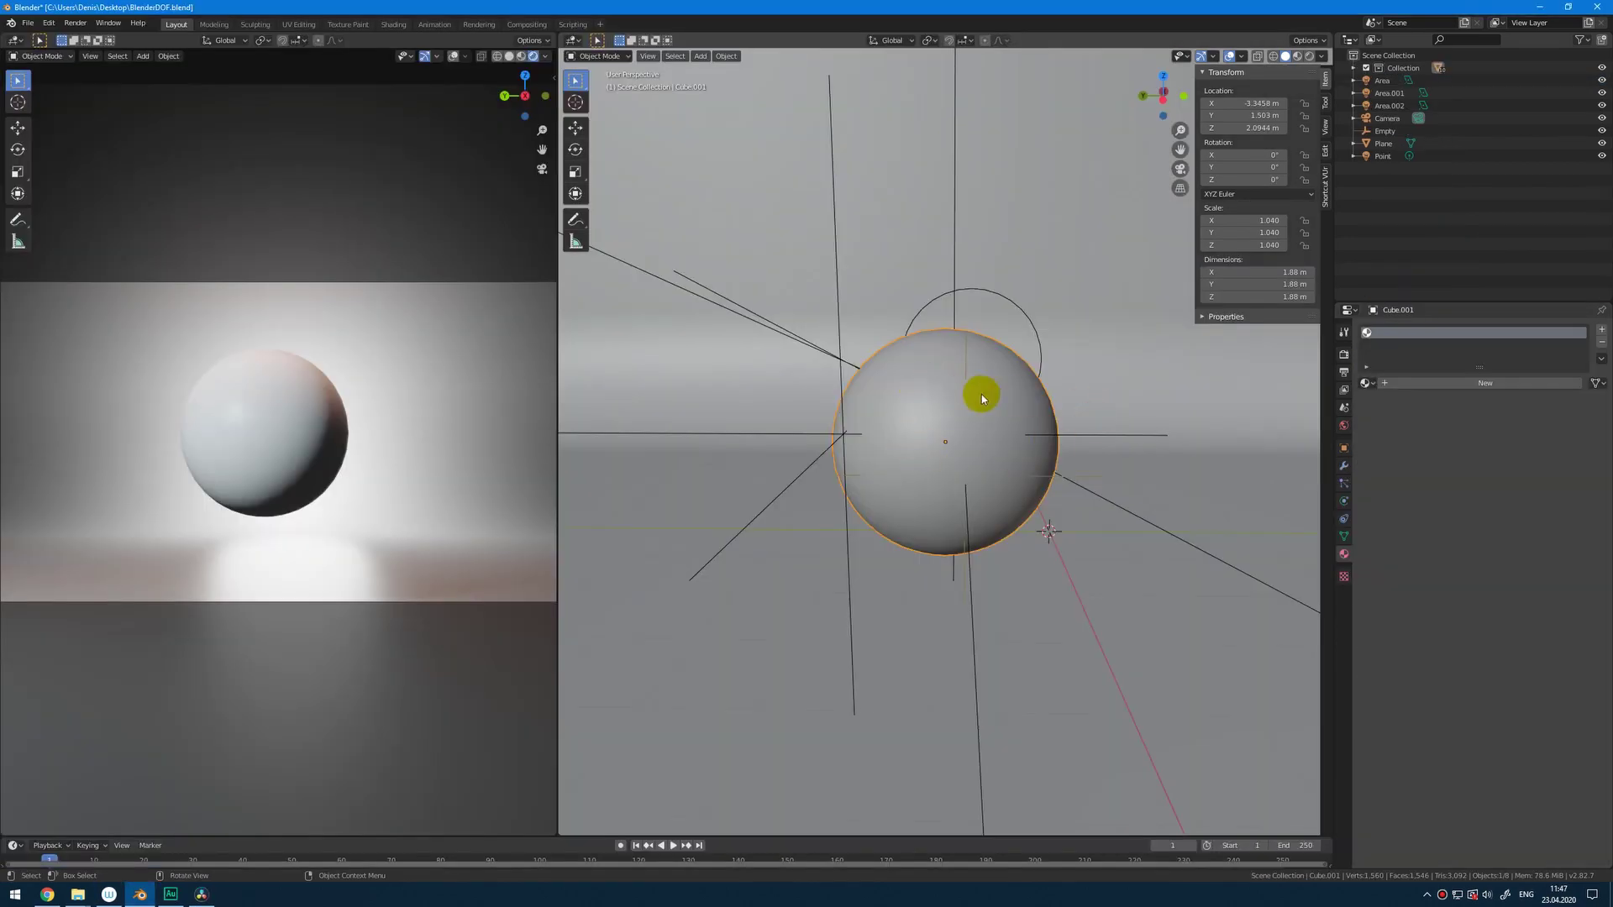
Orbit the viewport around the smooth sphere in the BlenderDOF scene.
mouse_move(1025, 430)
middle_mouse_down()
mouse_move(972, 435)
mouse_move(1300, 443)
middle_mouse_up()
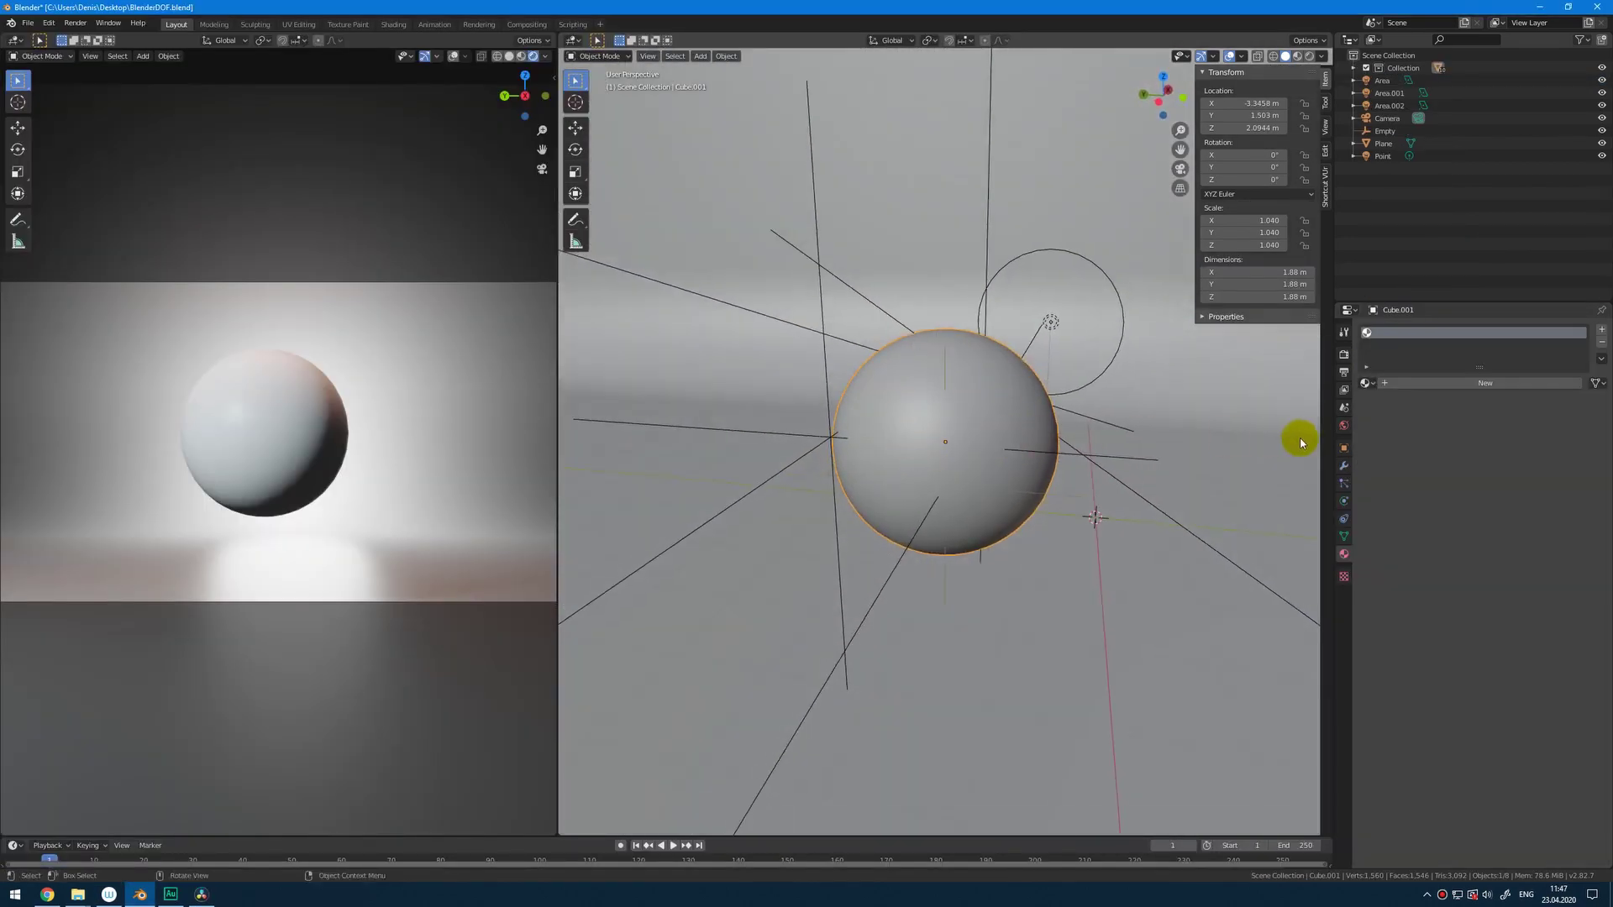
Replace the sphere's single empty material slot with three empty slots, leaving the first slot selected.
left_click(1345, 556)
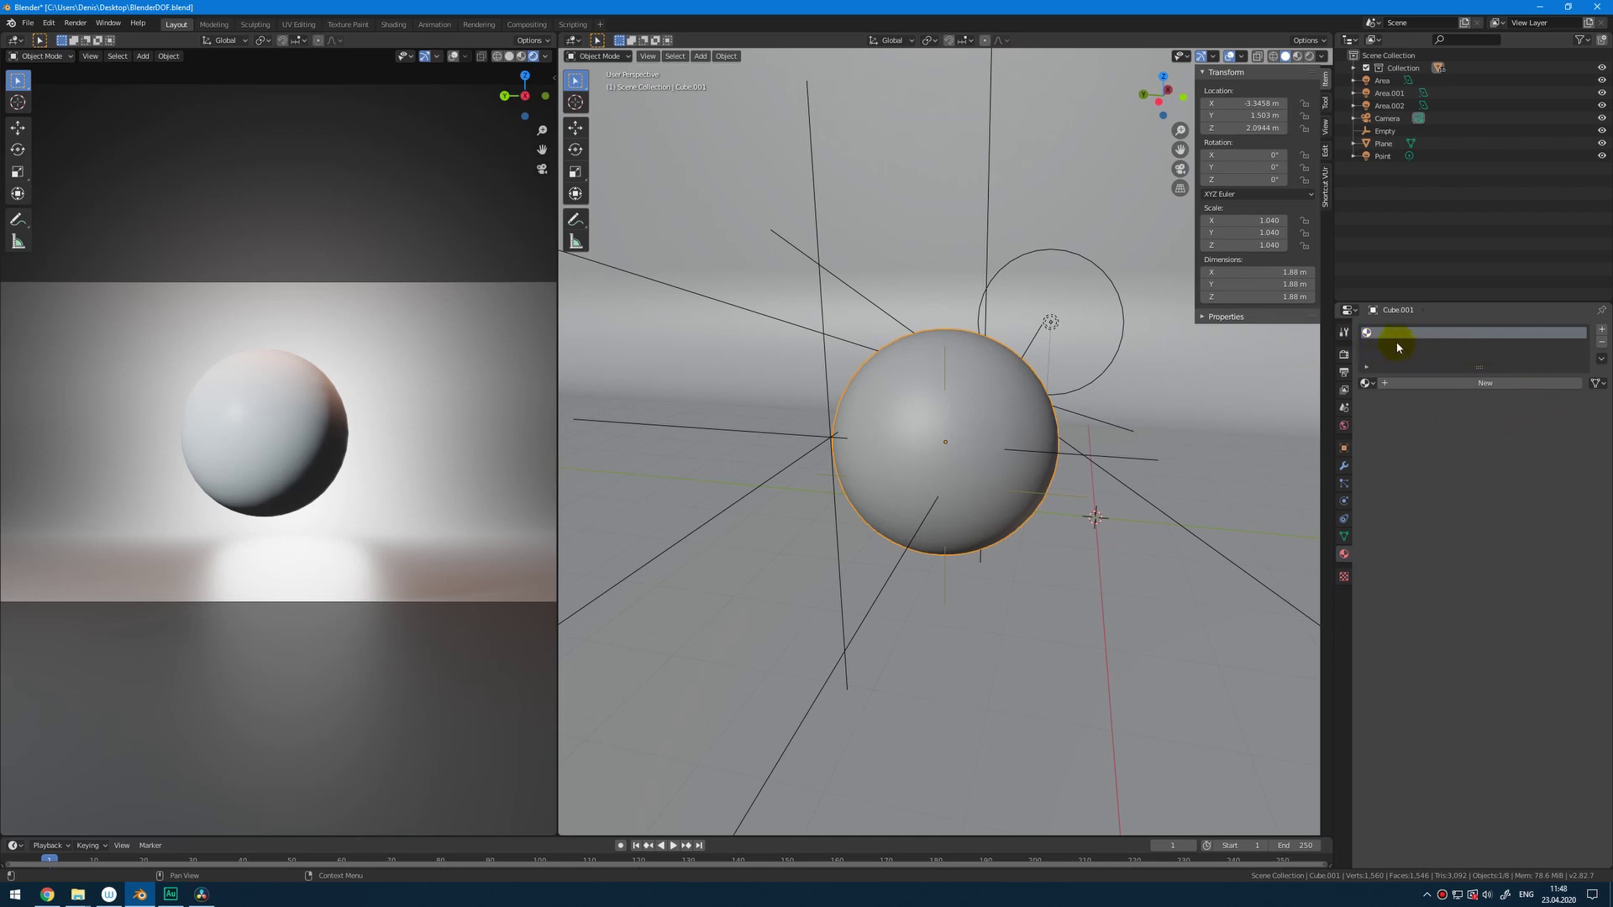
left_click(1600, 342)
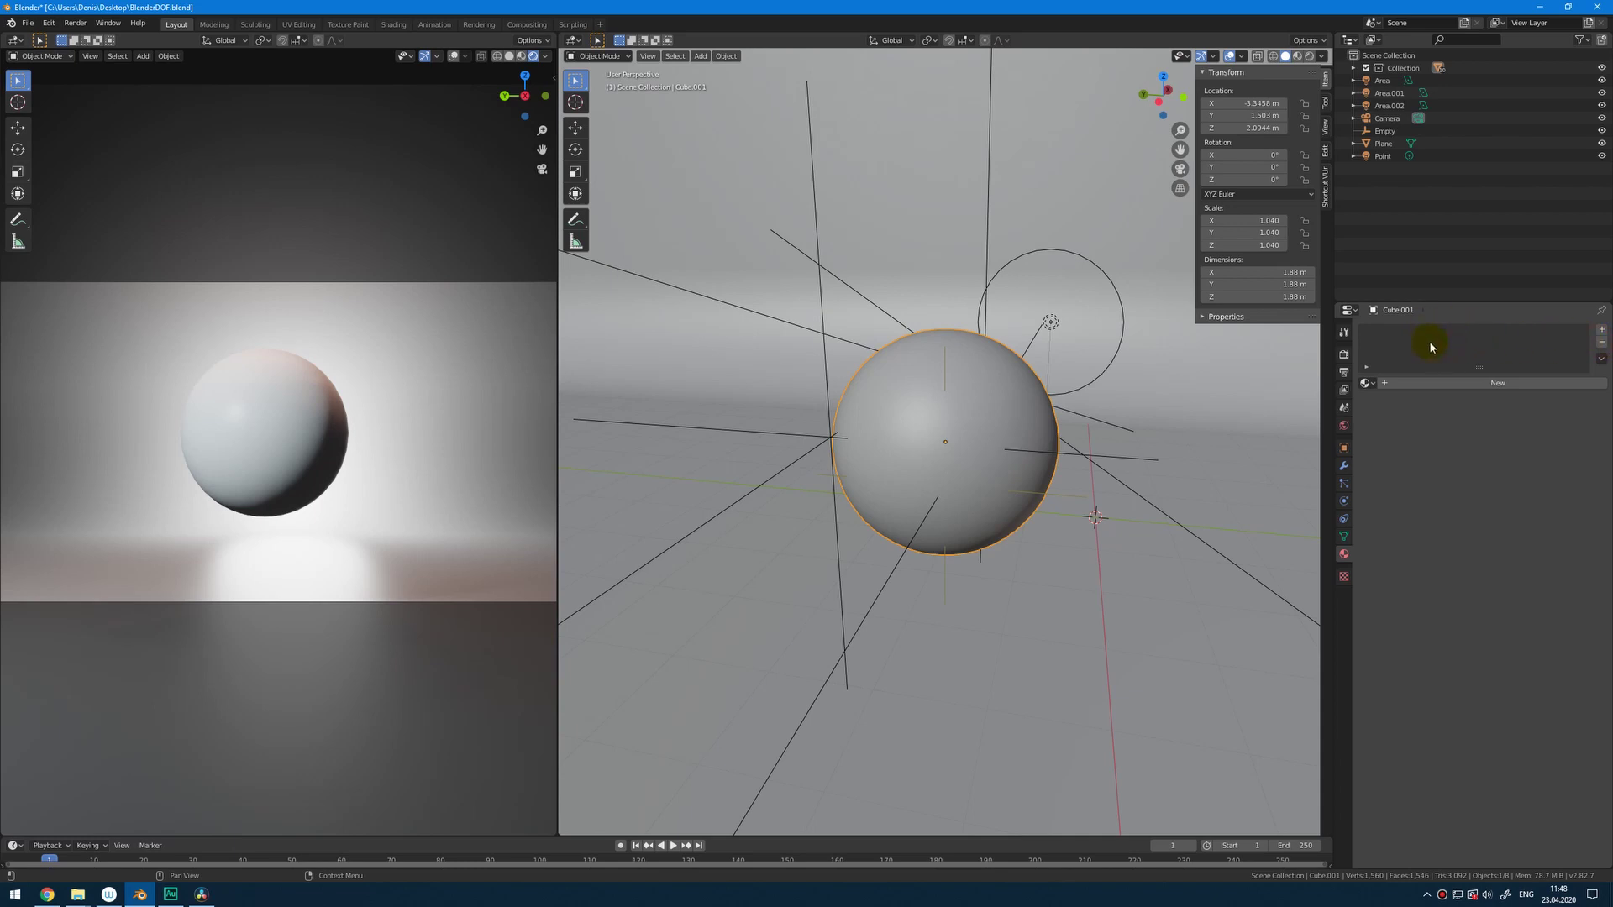
left_click(1602, 331)
left_click(1603, 331)
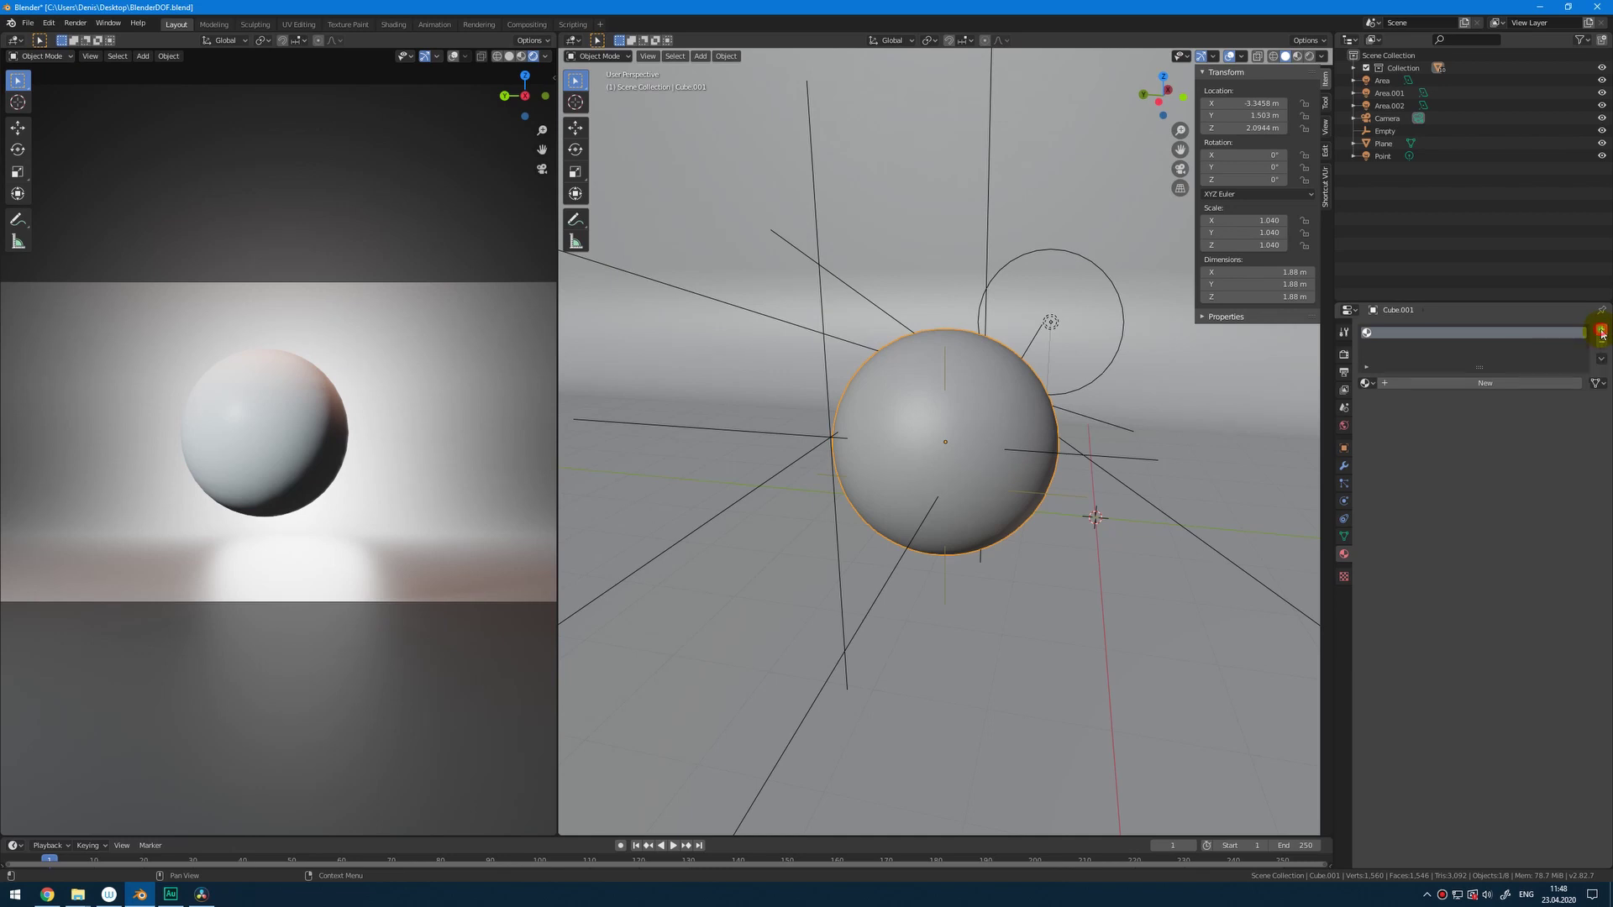
left_click(1602, 331)
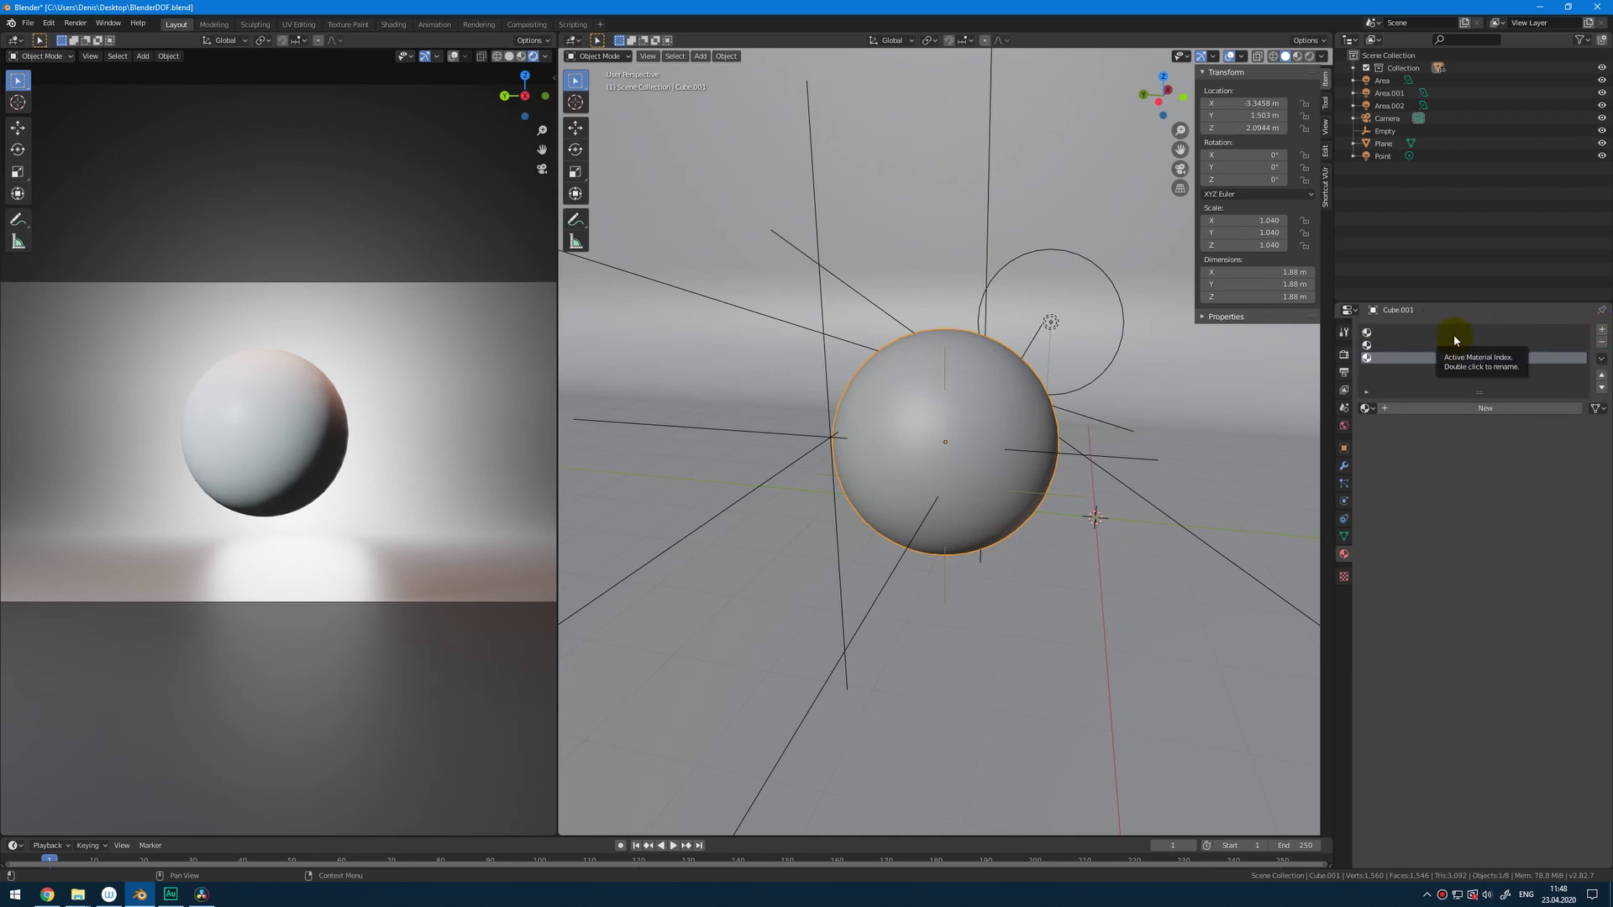
left_click(1454, 335)
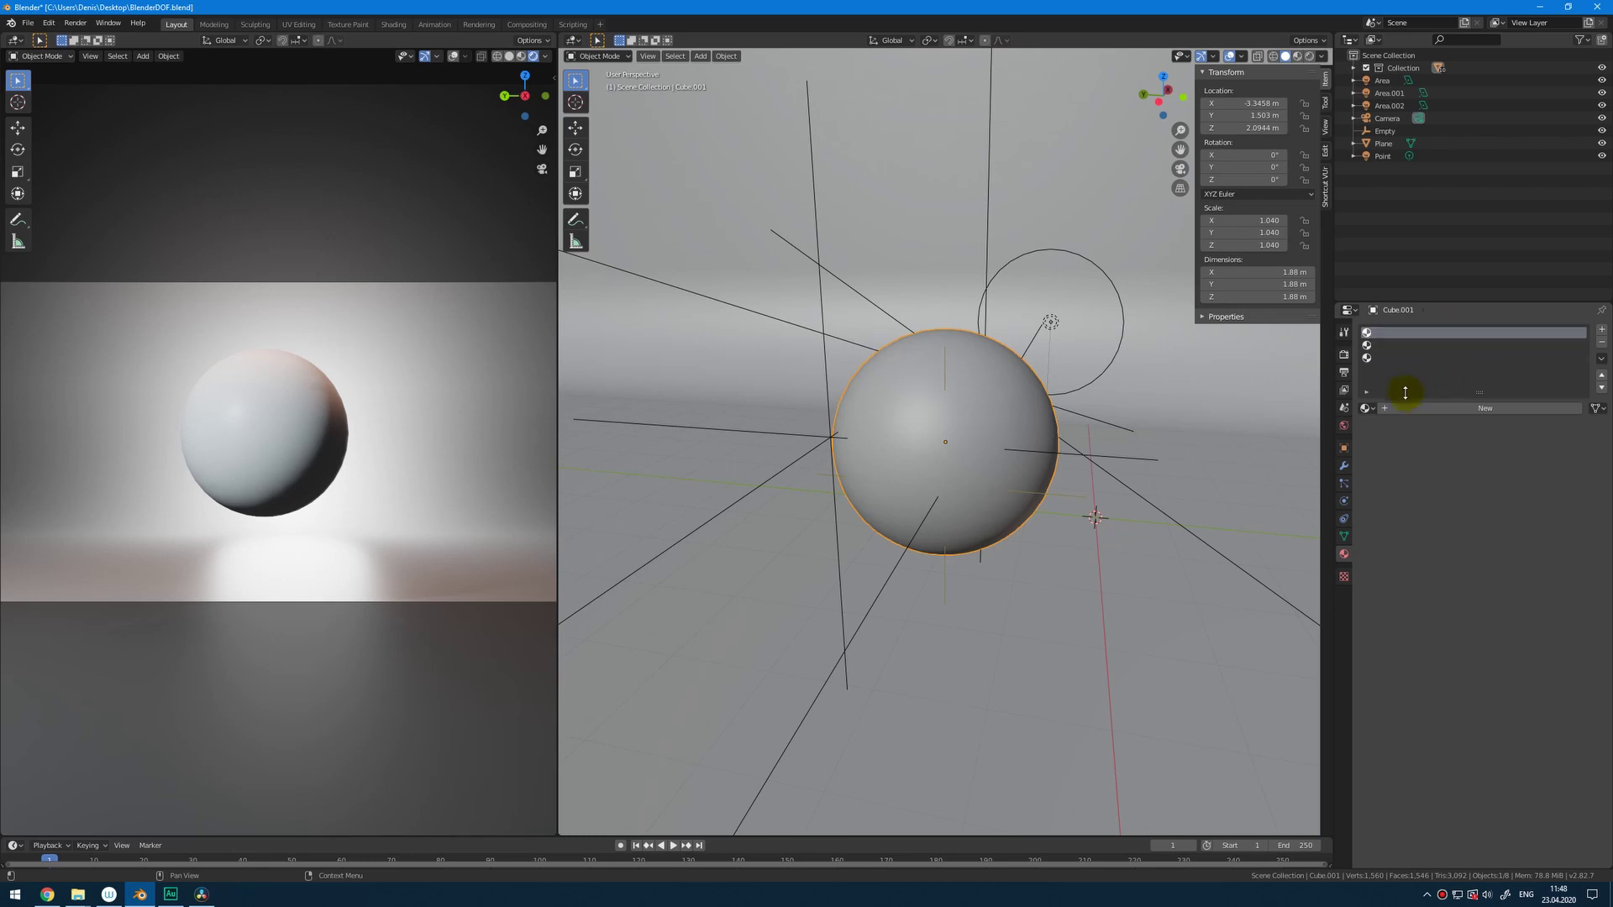
left_click(1382, 345)
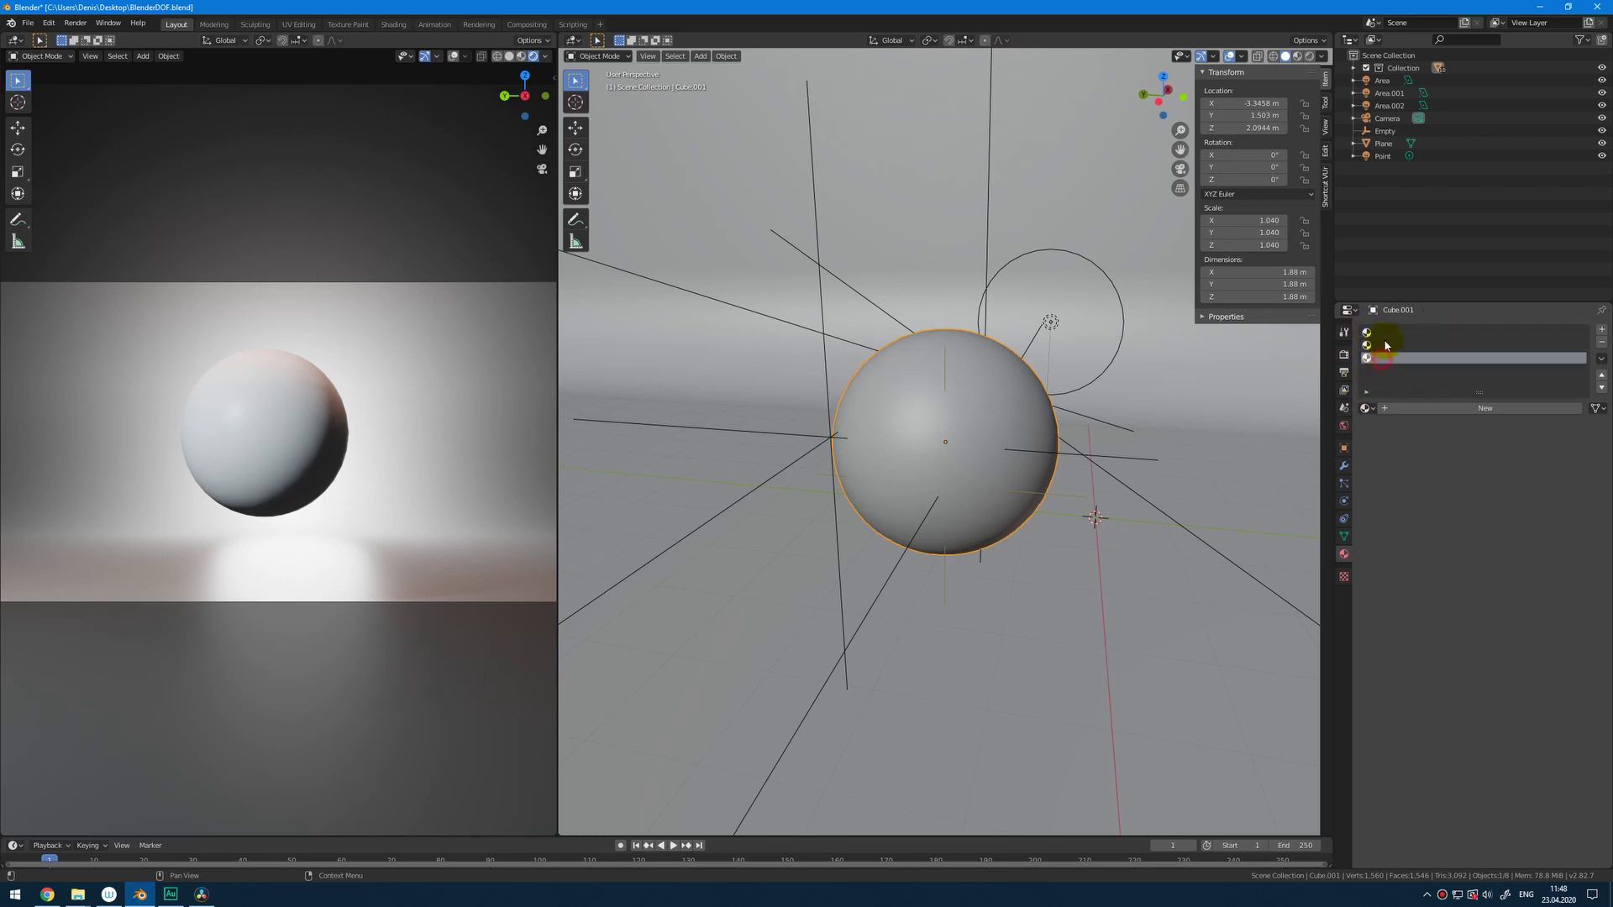
left_click(1384, 333)
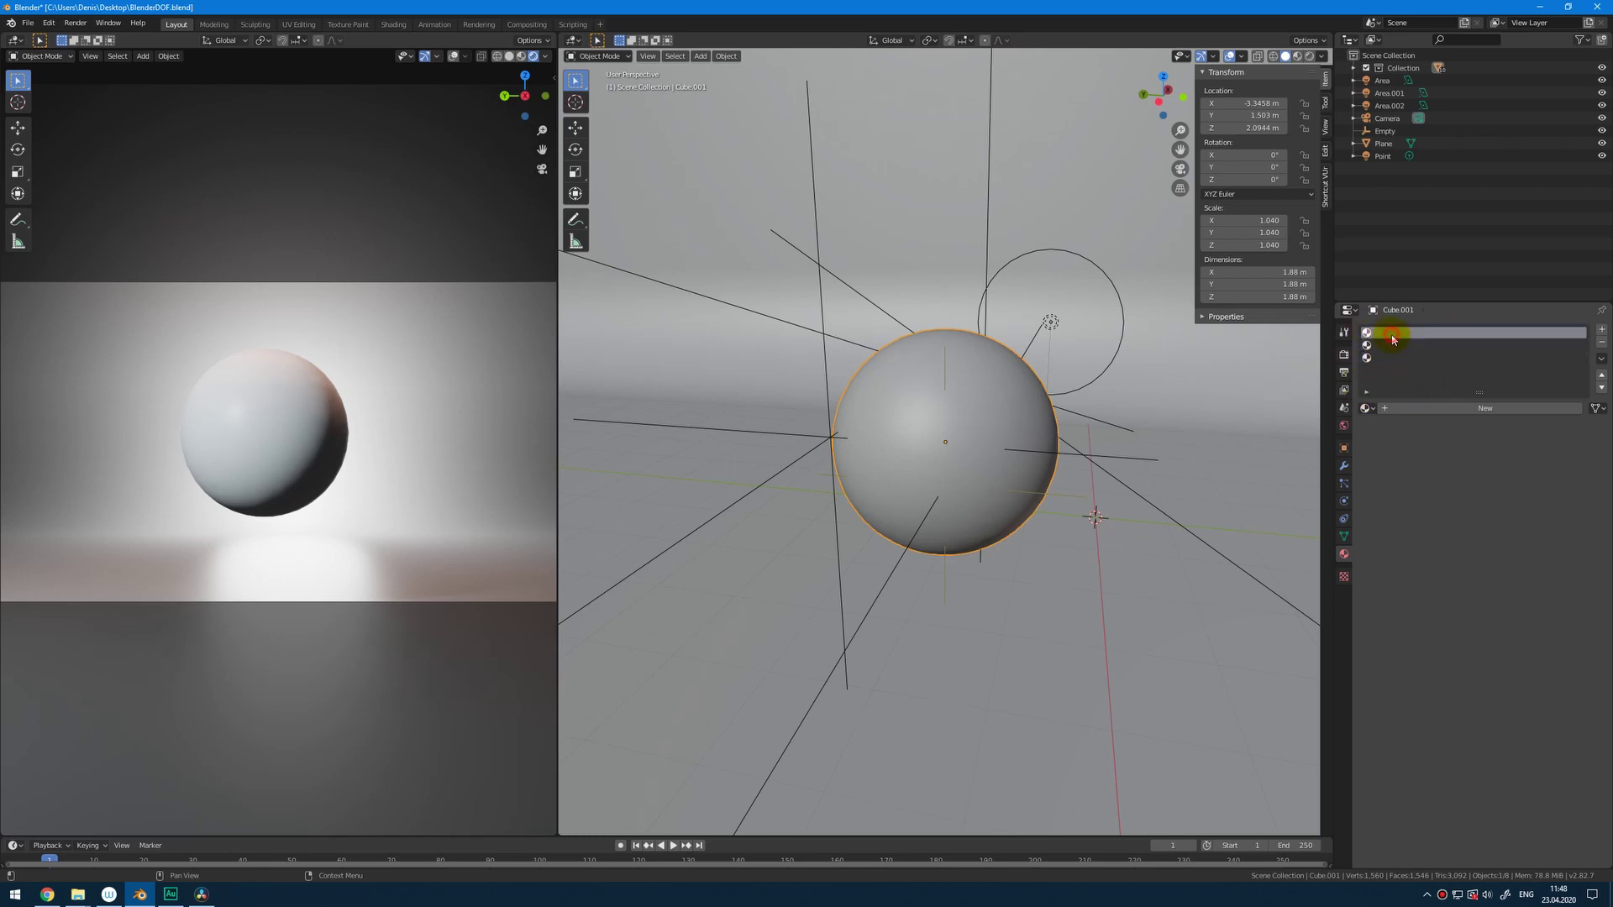
Create a new material named Mat01 in the first slot.
left_click(1367, 409)
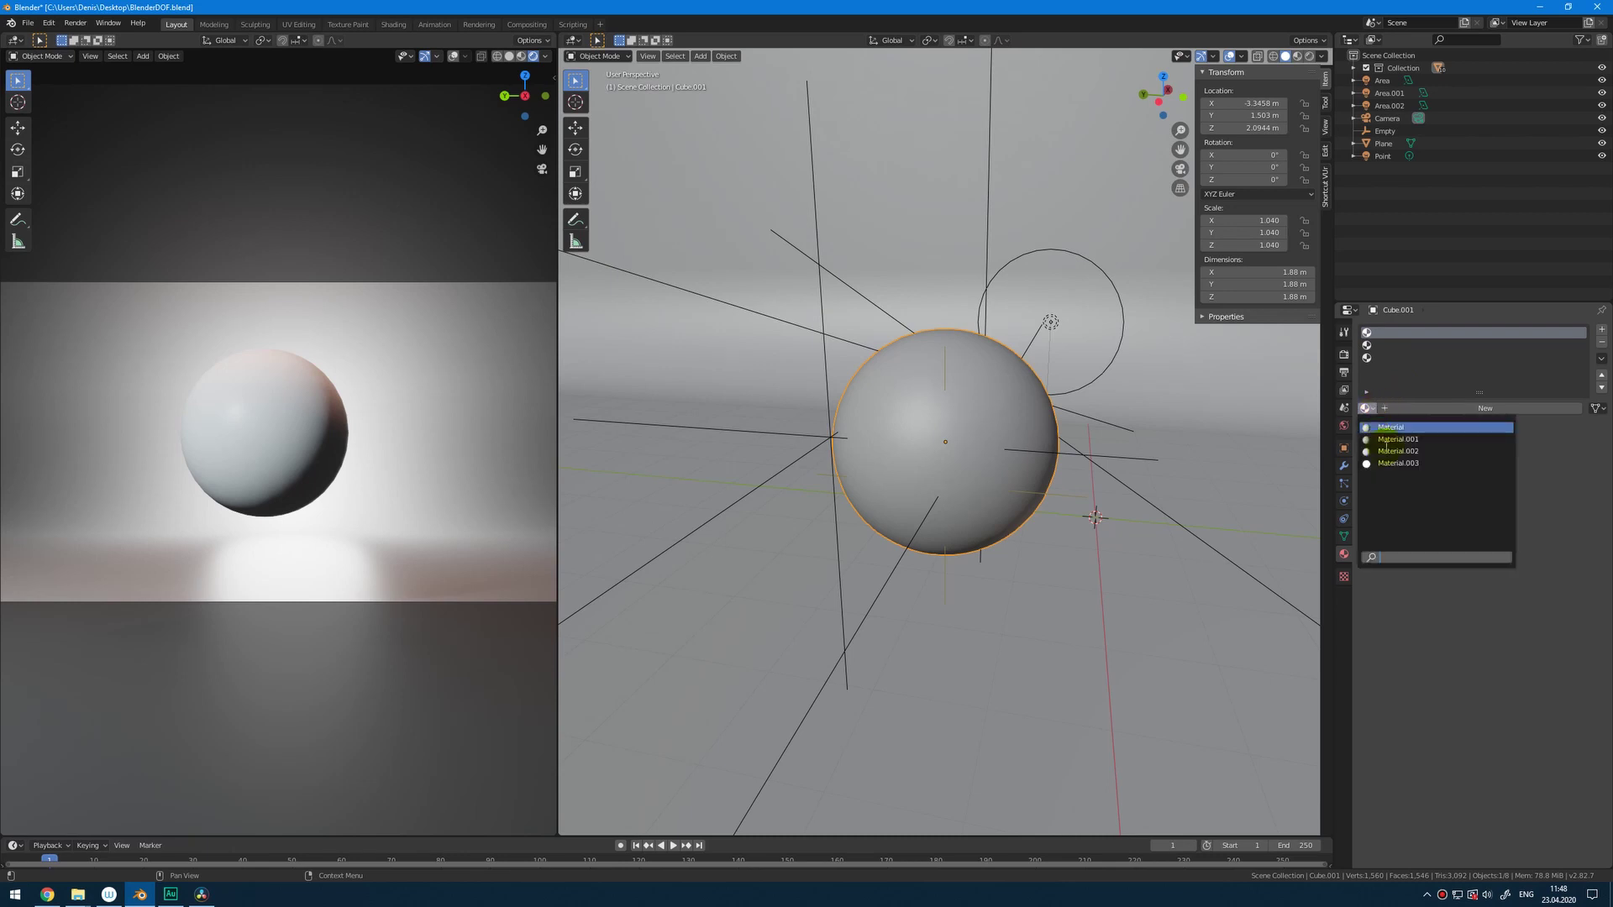
left_click(1372, 408)
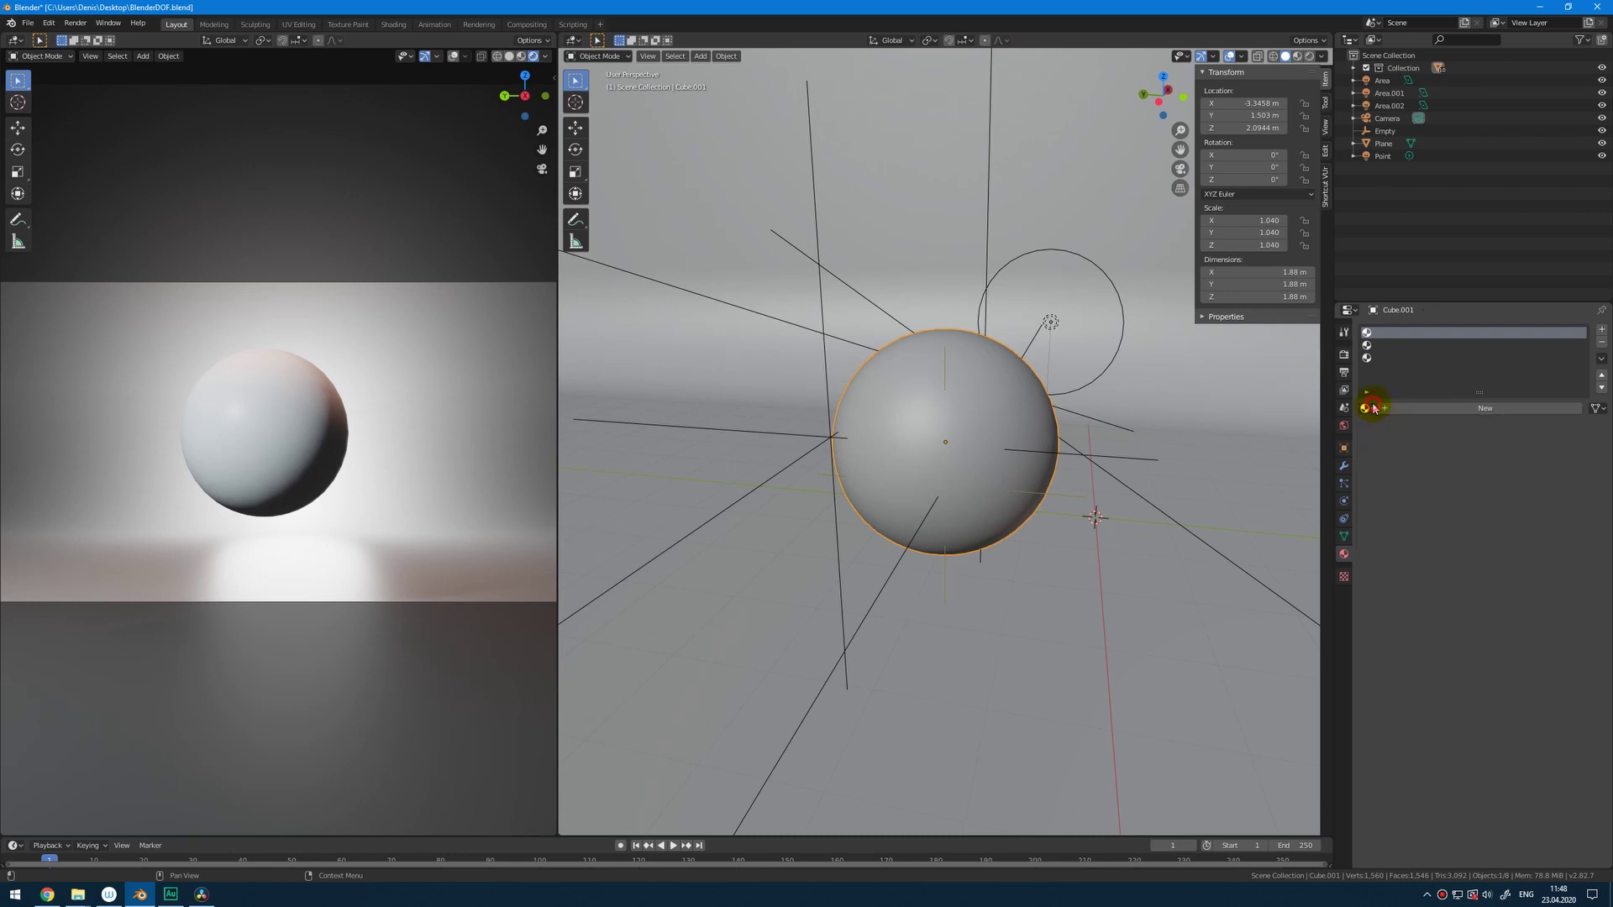
left_click(1374, 417)
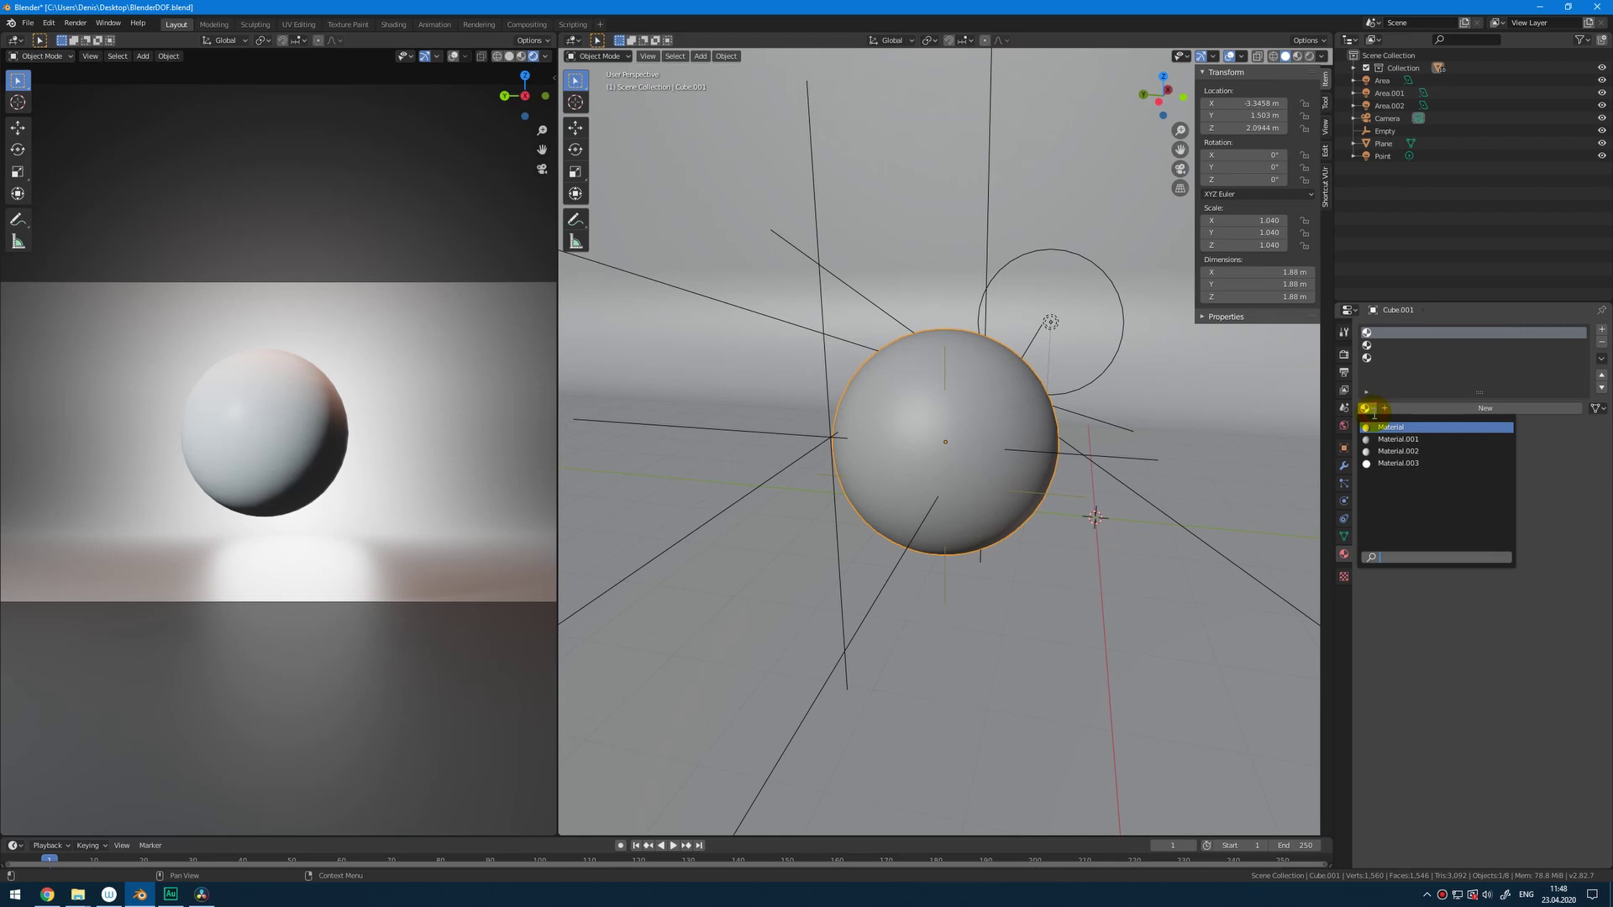
left_click(1453, 411)
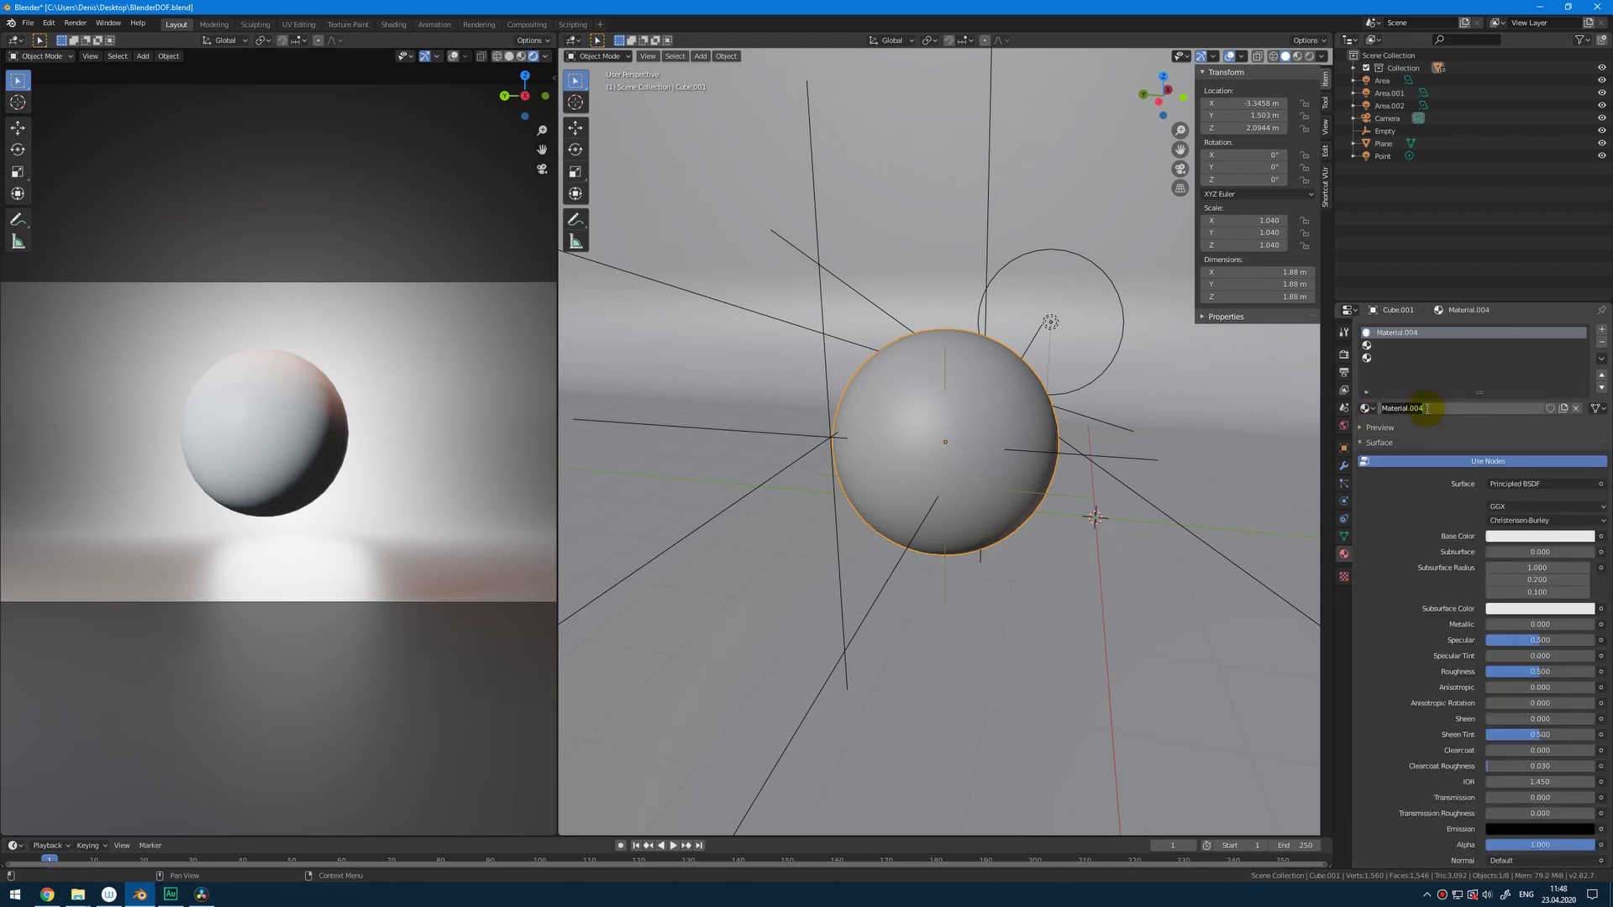
type("Mat01")
key("Return")
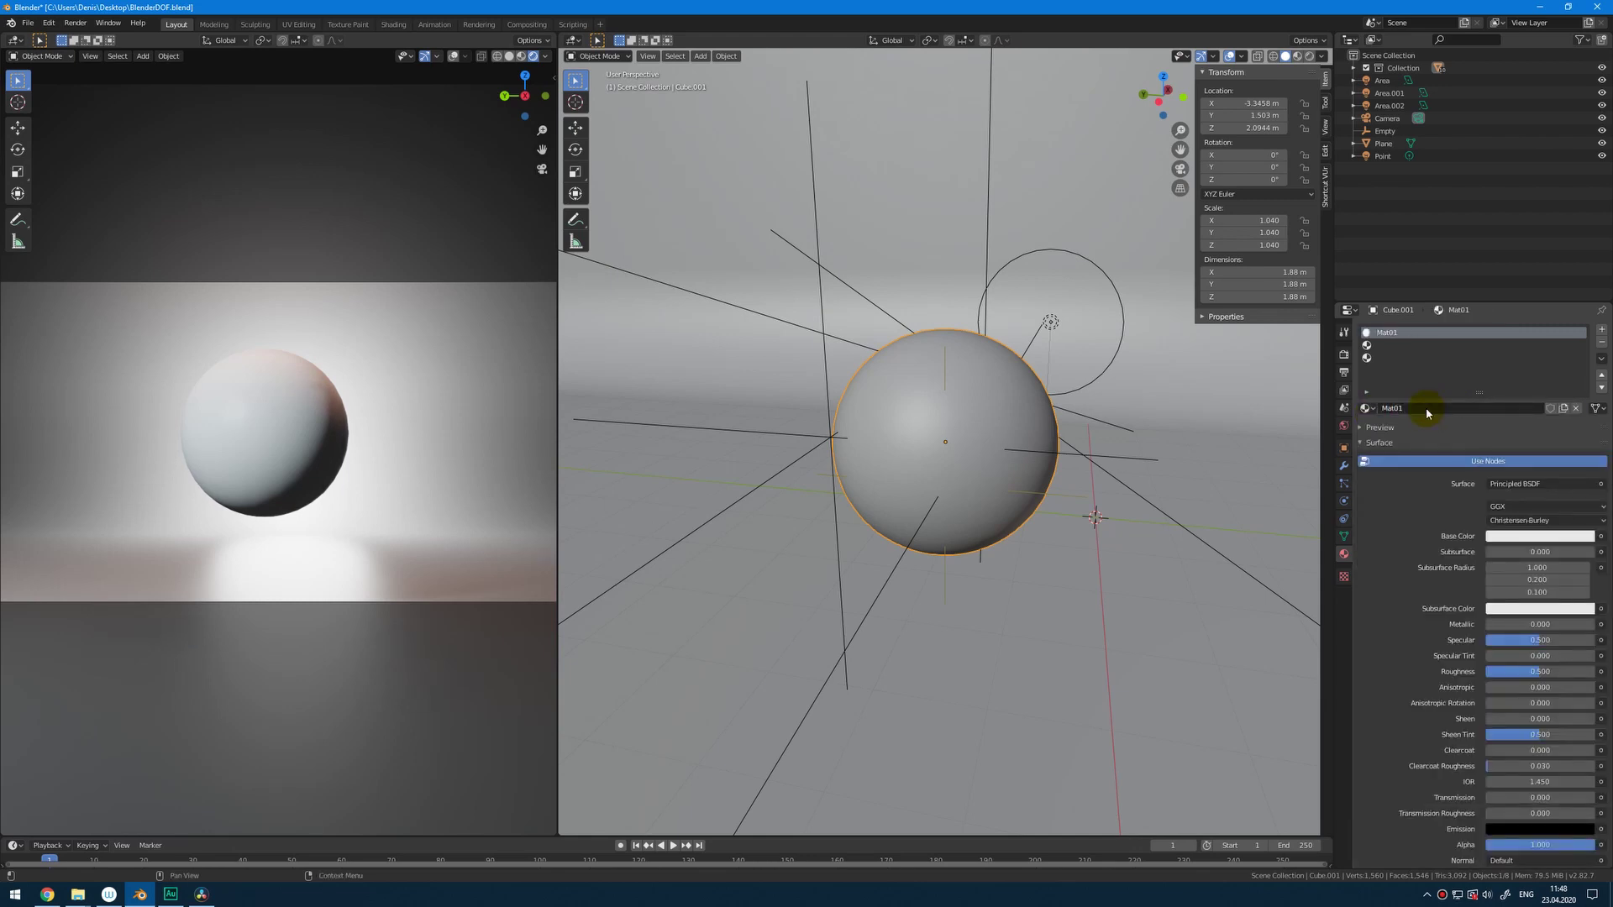
Fill the second slot with a single-user copy of Mat01 renamed Mat02.
left_click(1409, 345)
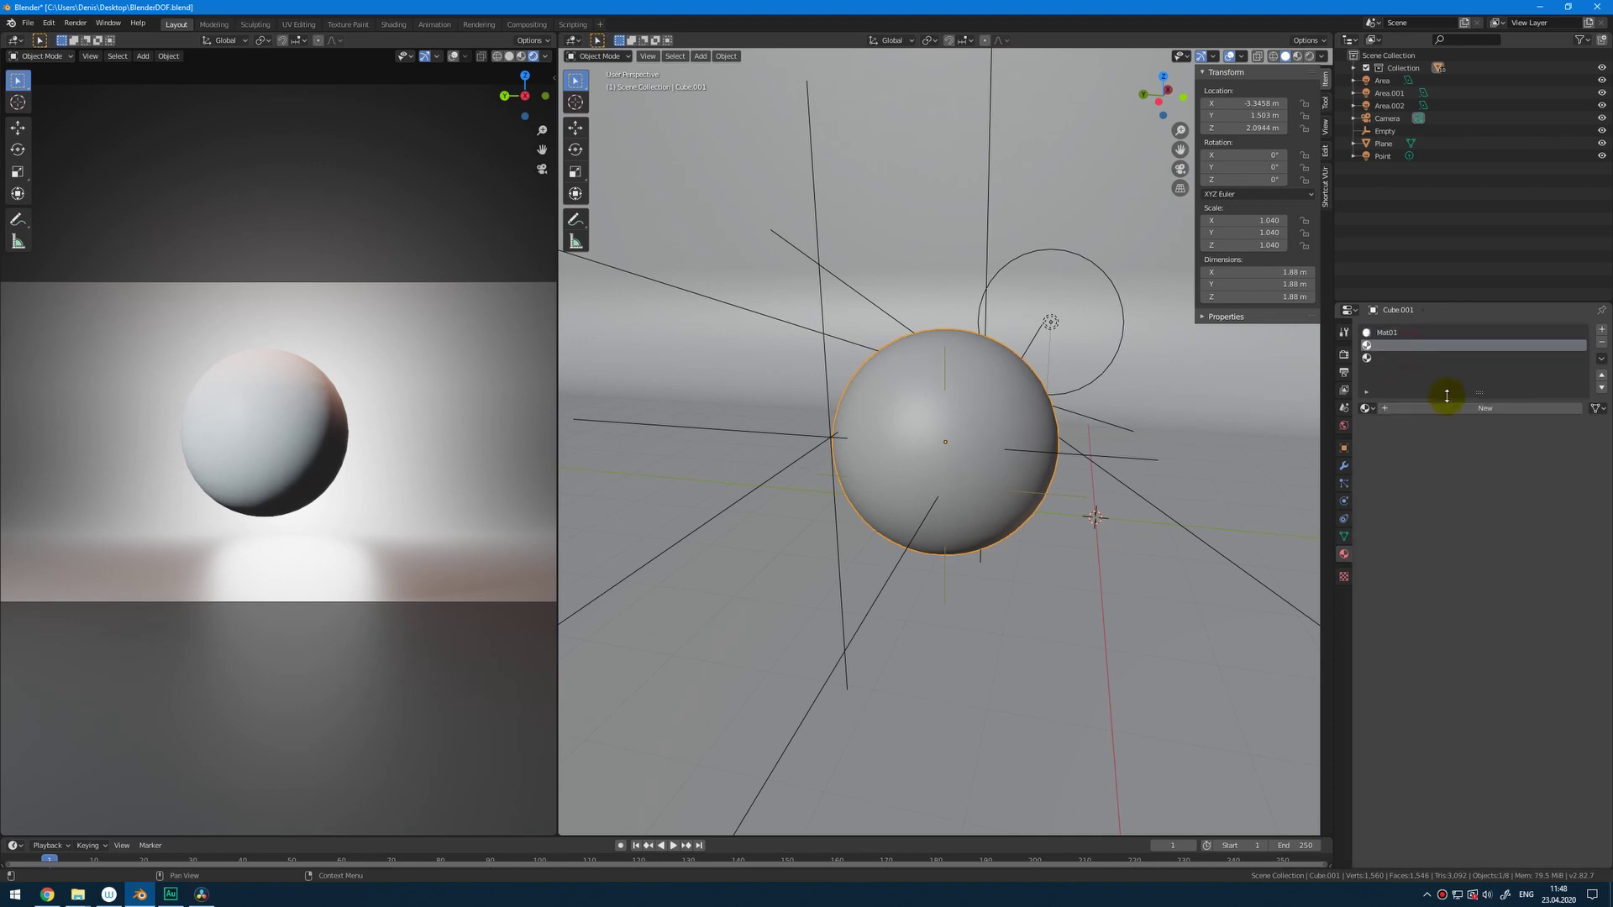
left_click(1452, 409)
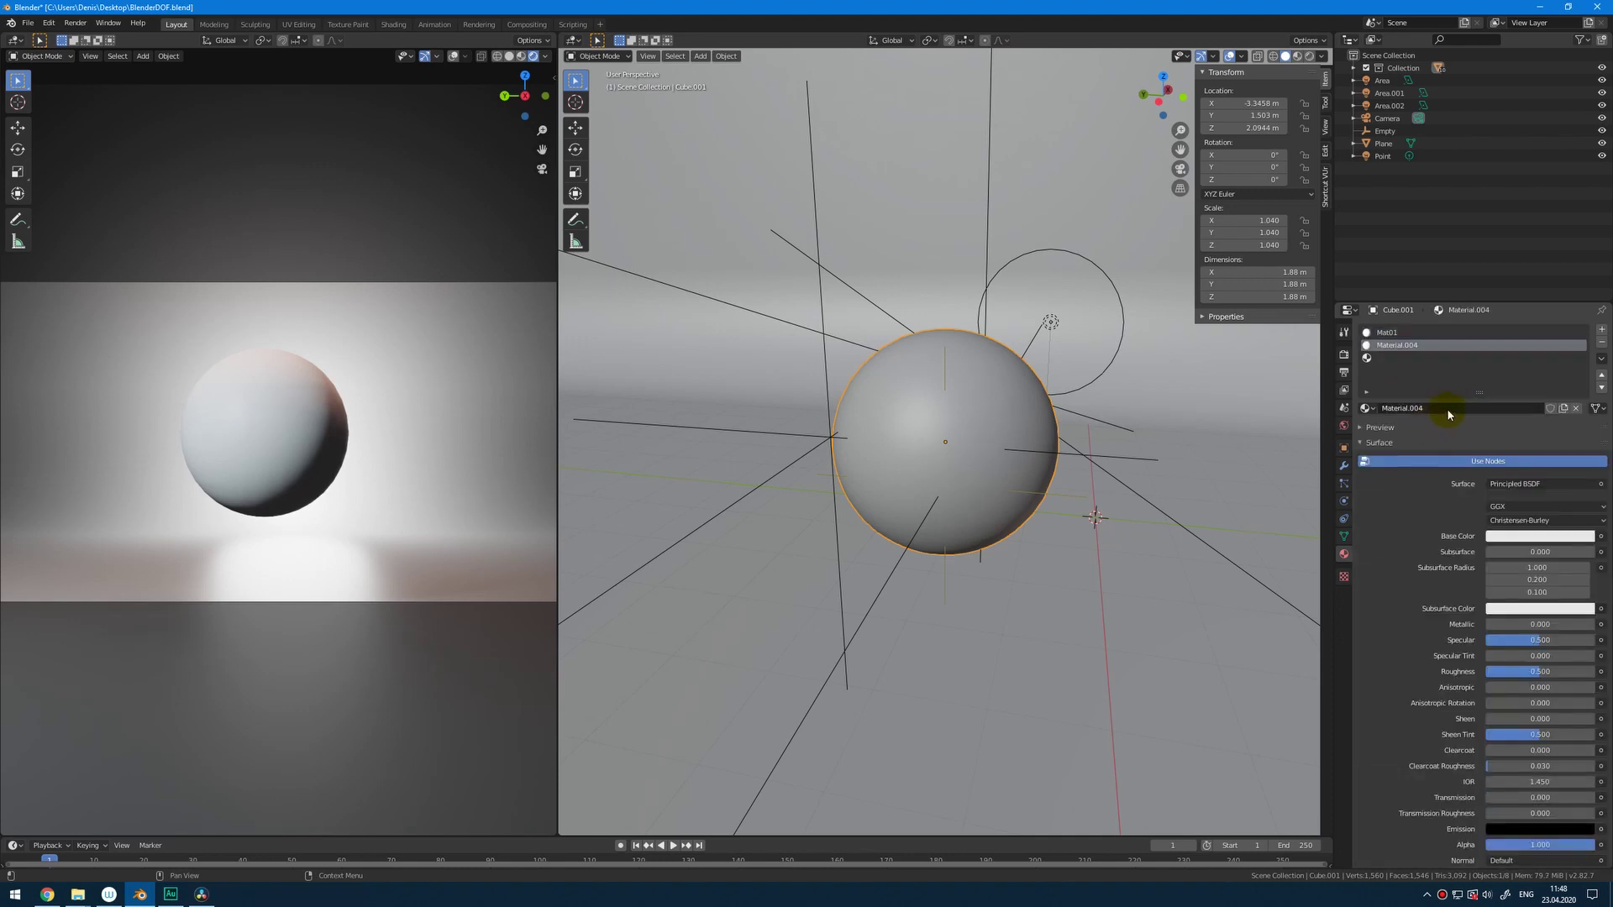
left_click(1367, 409)
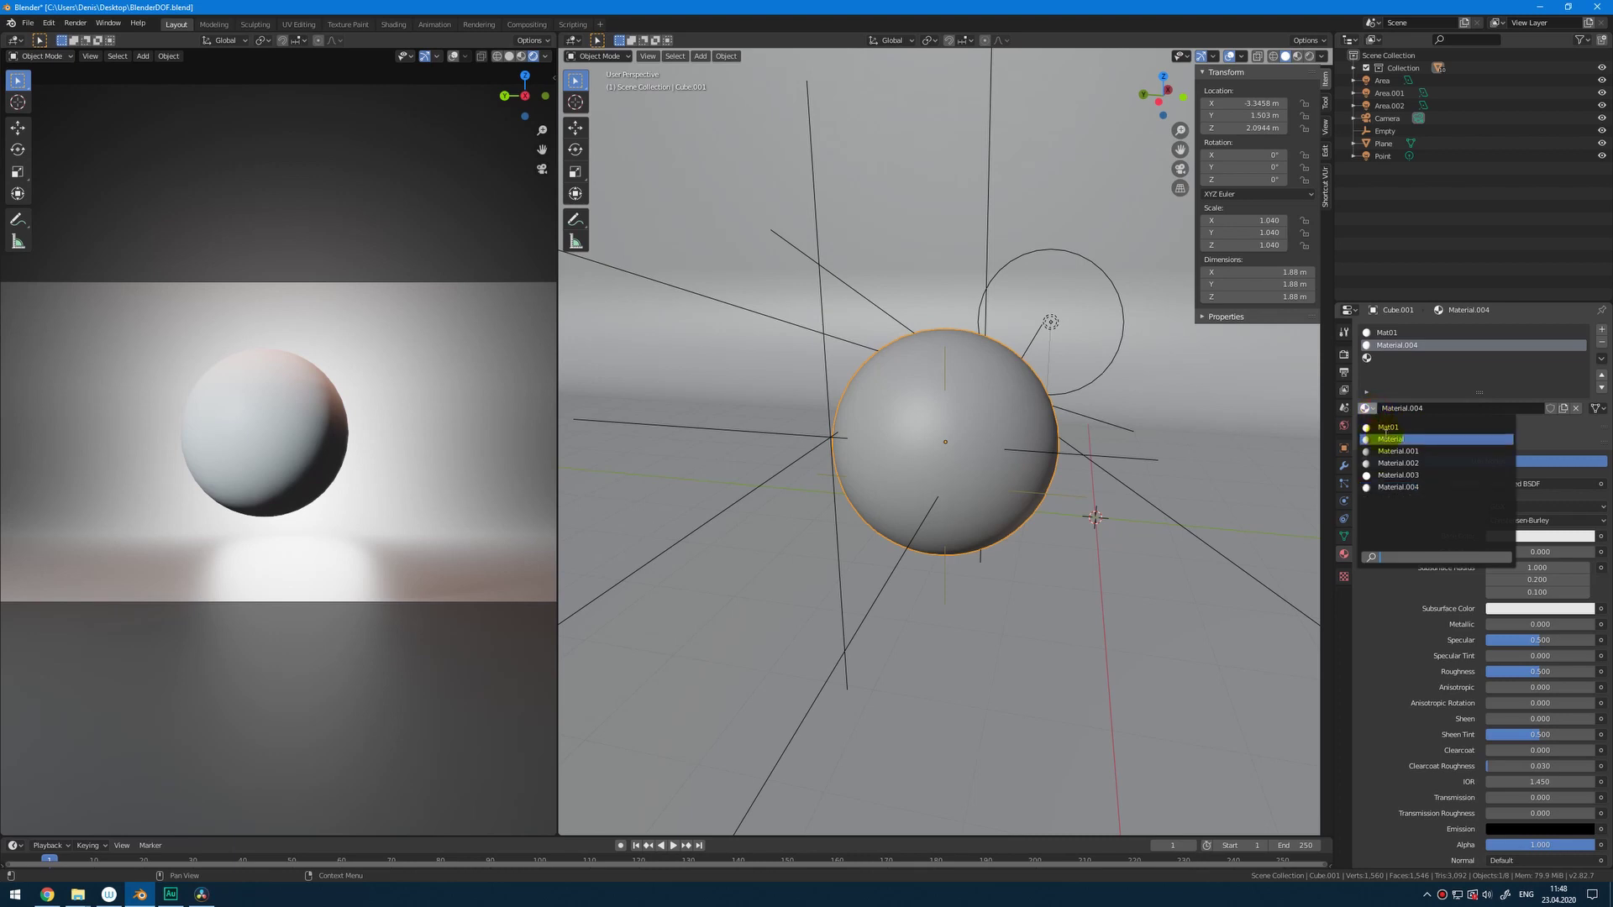
left_click(1395, 425)
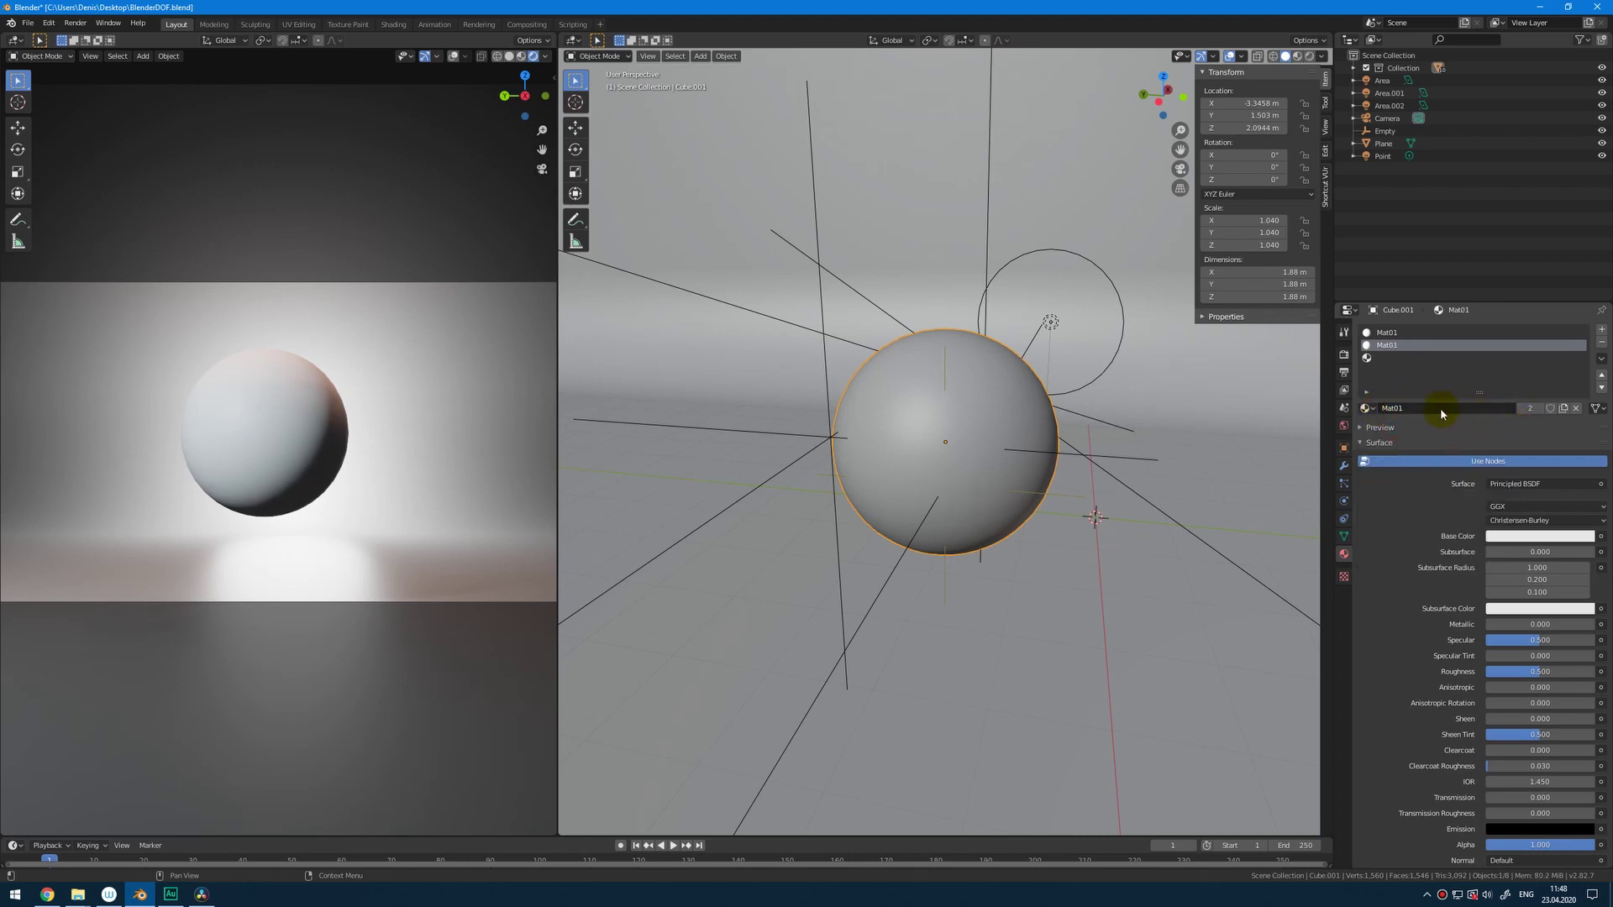
left_click(1532, 410)
left_click(1443, 408)
left_click(1399, 409)
key("BackSpace")
type("2")
key("Delete")
key("Delete")
key("Delete")
key("Return")
Create a new material named Mat03 in the third slot.
left_click(1413, 360)
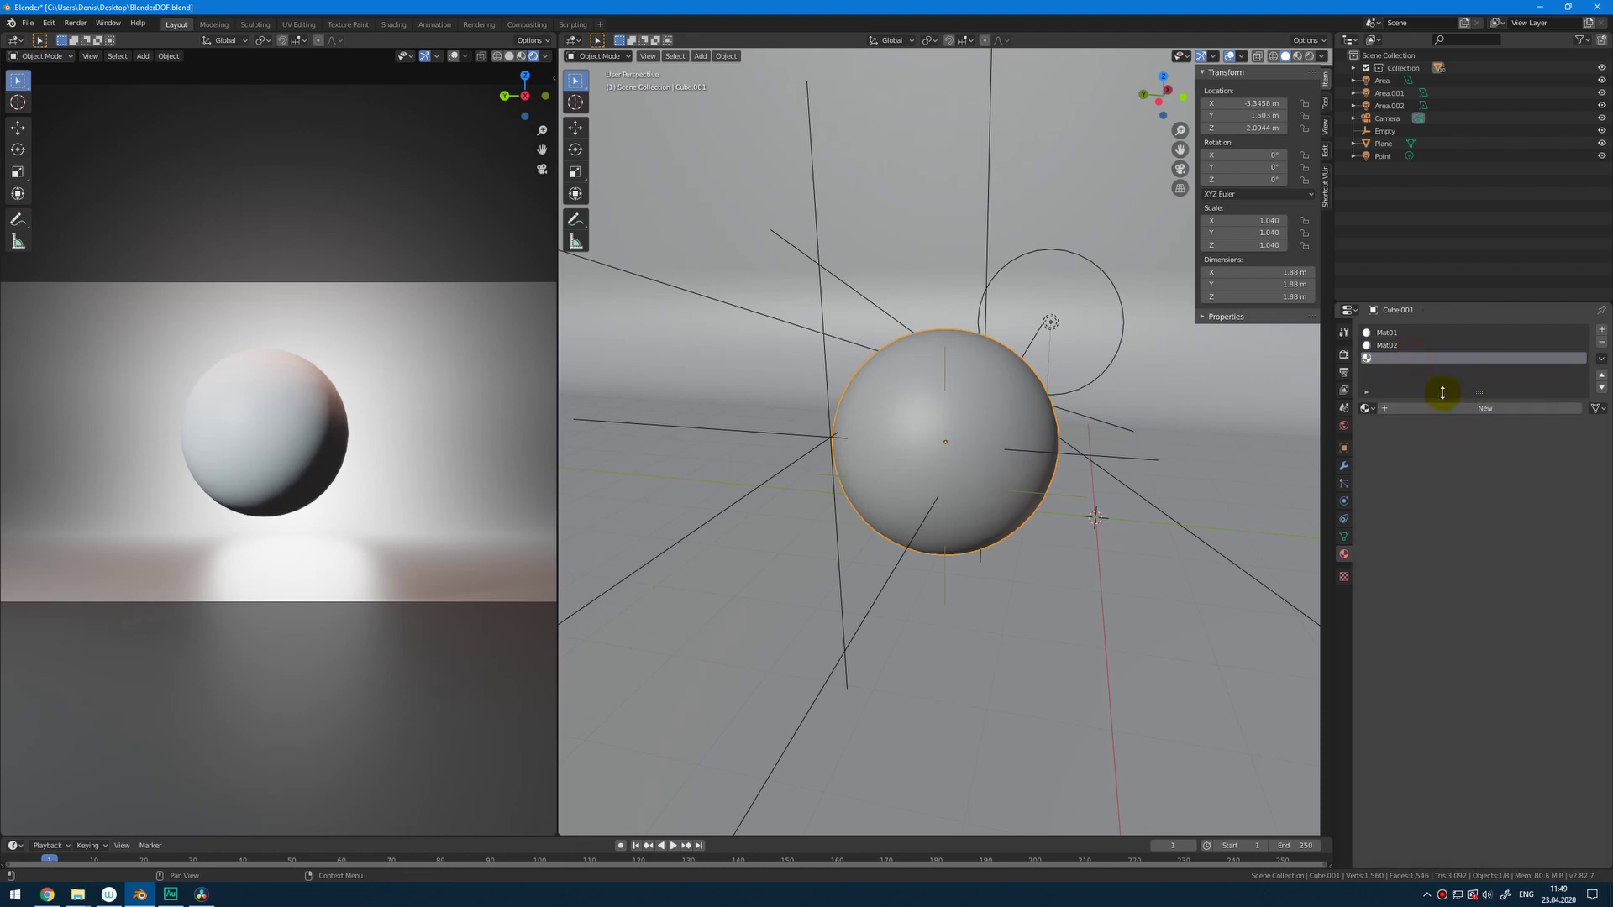
left_click(1443, 409)
double_click(1458, 409)
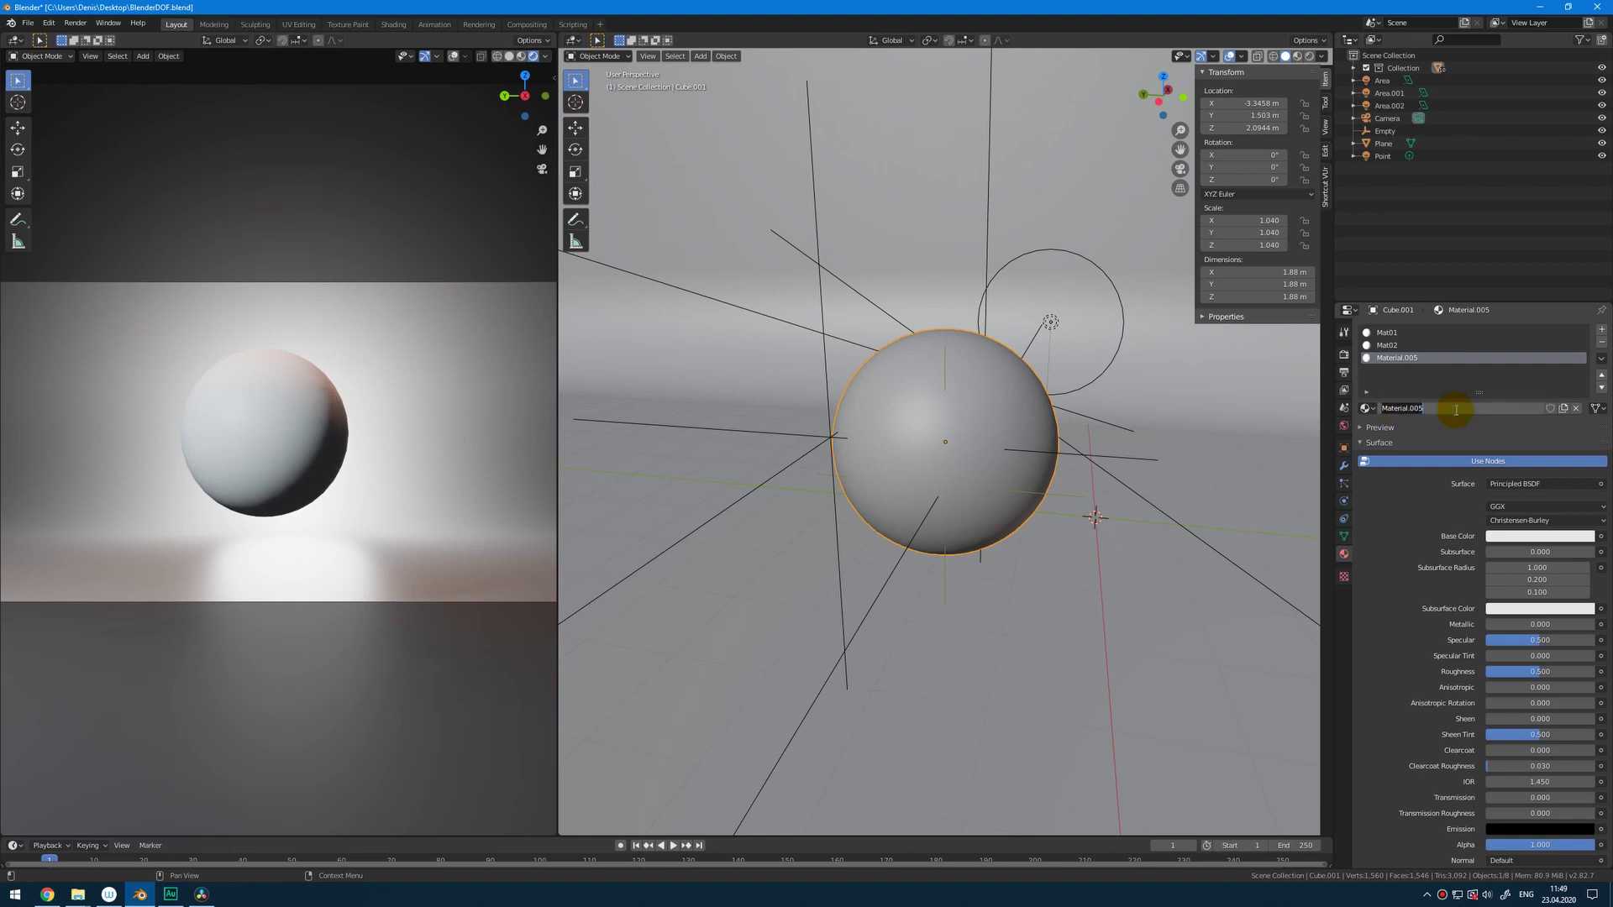
type("Mat0")
type("3")
key("Return")
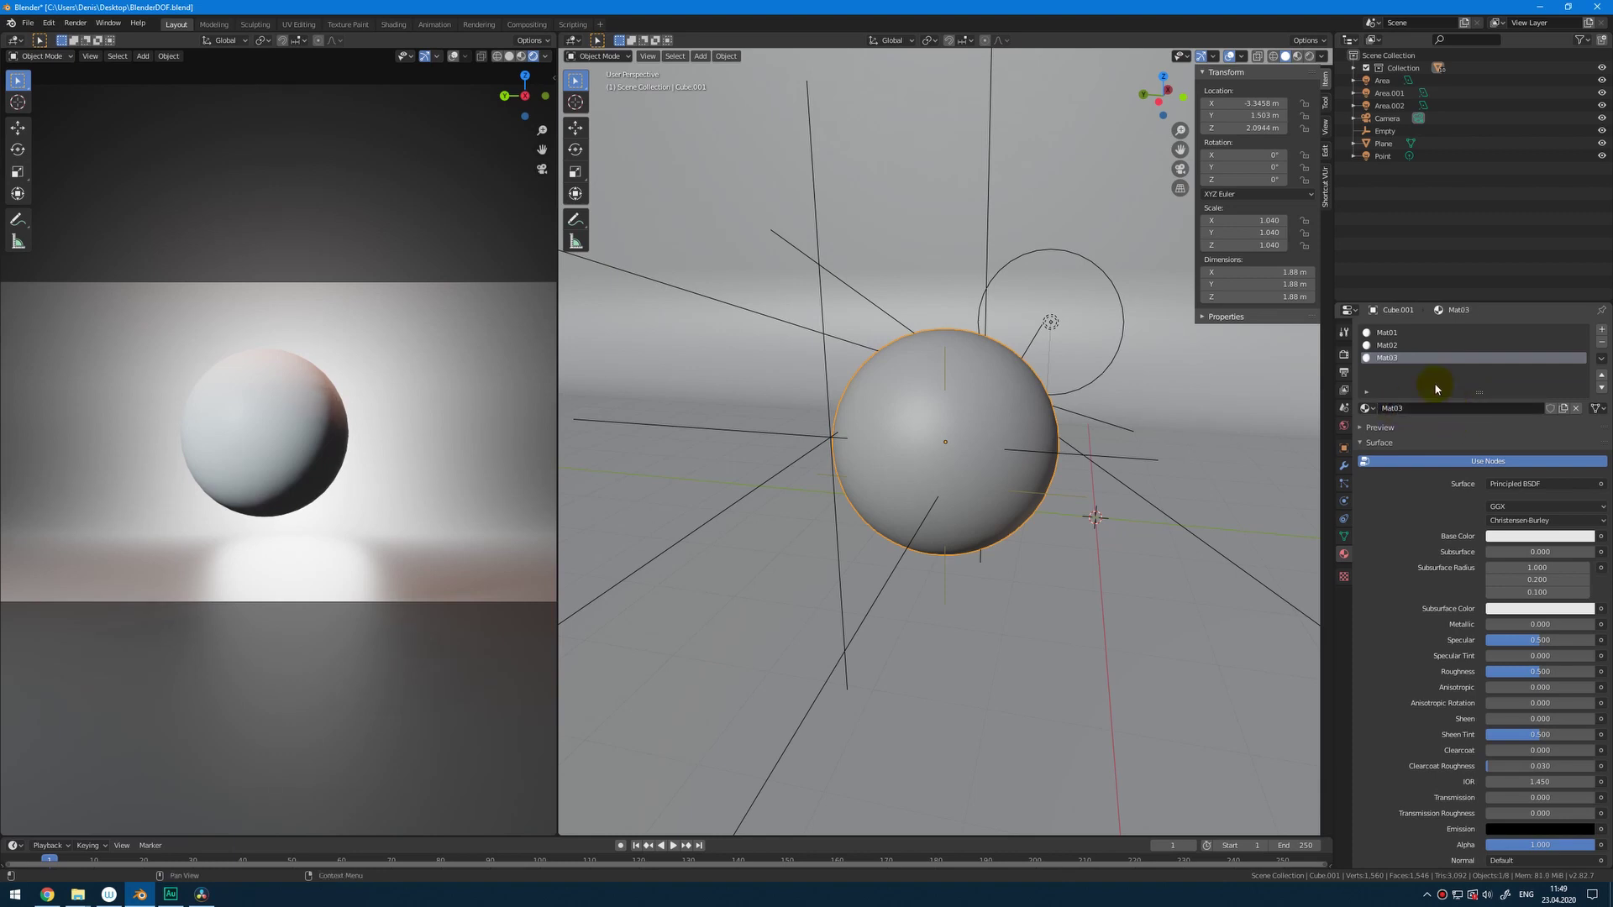
Set Mat01's base colour to cyan and Mat03's base colour to blue.
left_click(1426, 335)
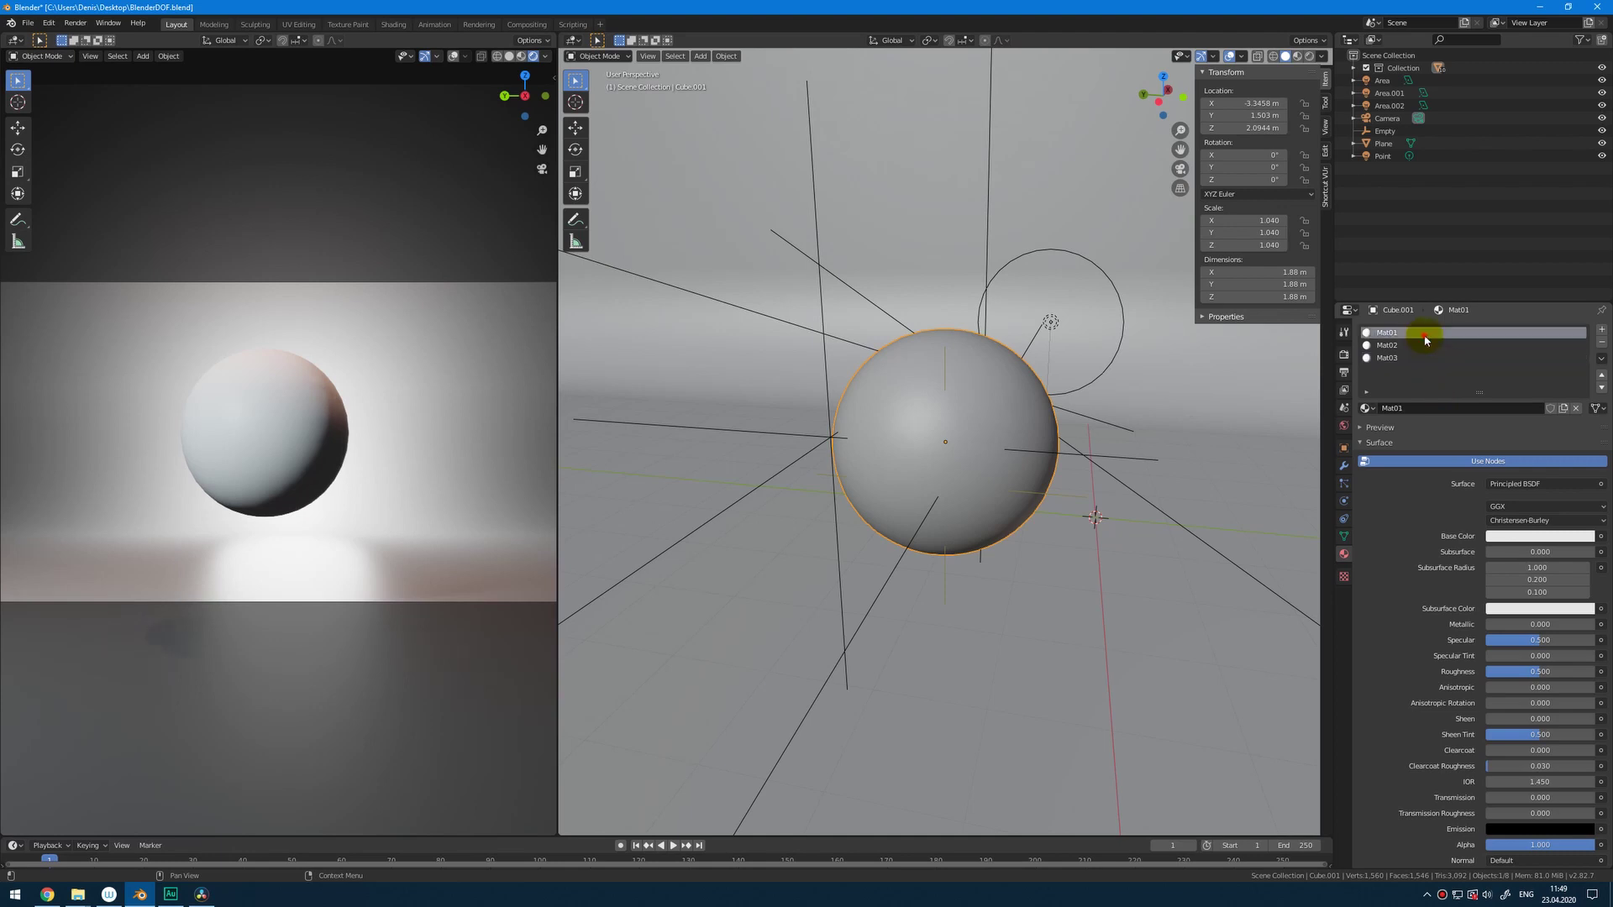
left_click(1529, 537)
left_click(1529, 378)
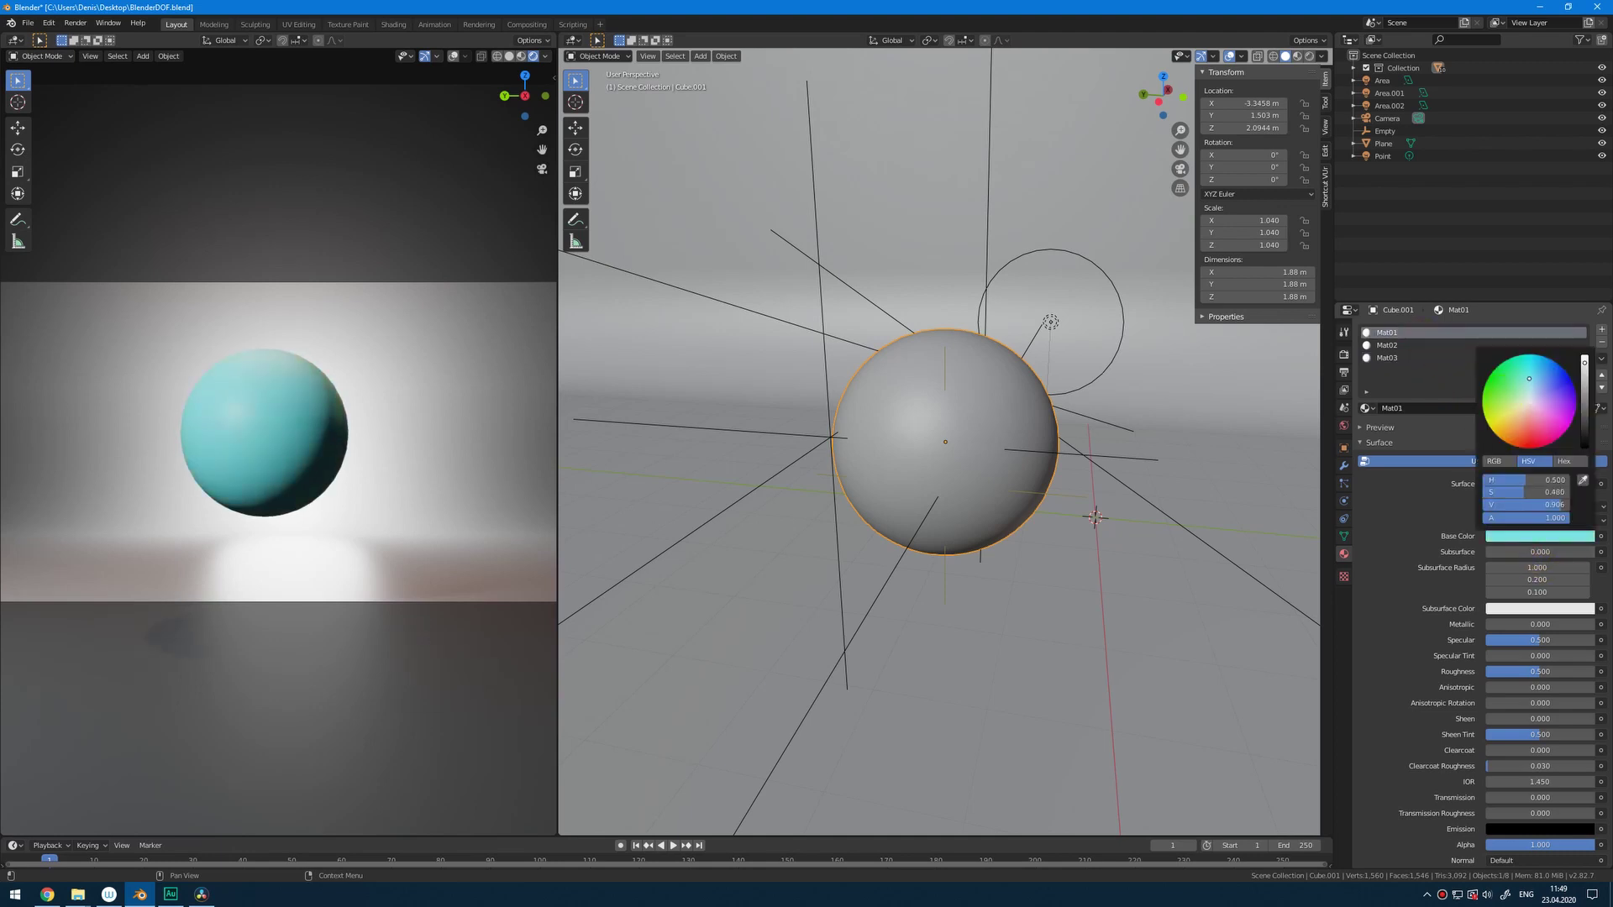
left_click(1422, 345)
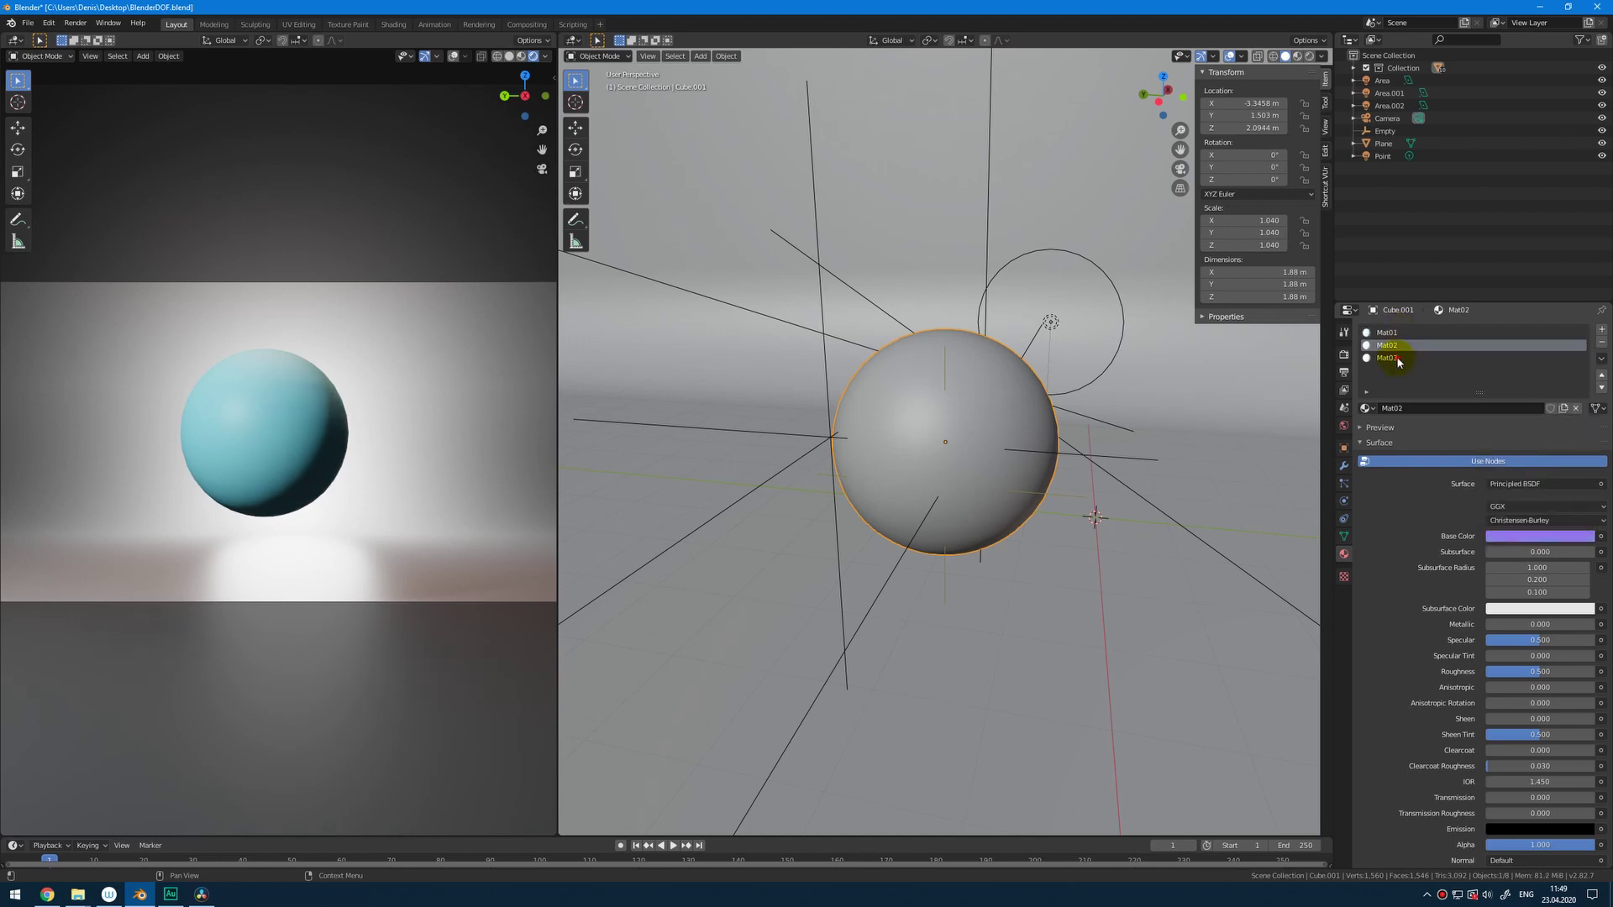
left_click(1388, 358)
left_click(1539, 536)
left_click(1560, 377)
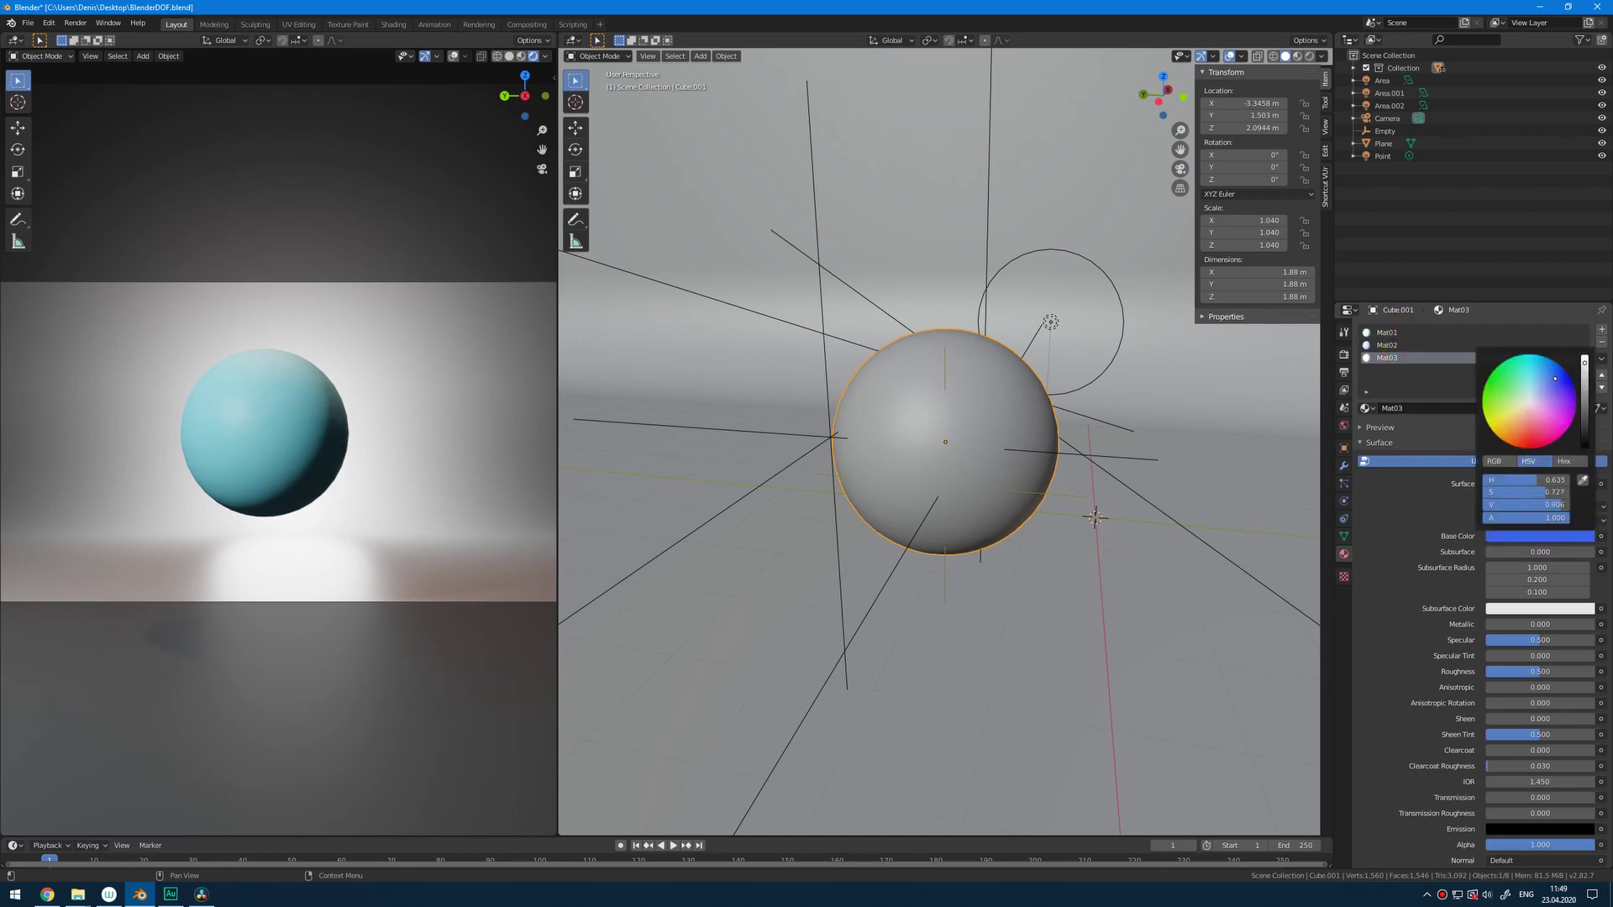
left_click_drag(1419, 359, 1374, 357)
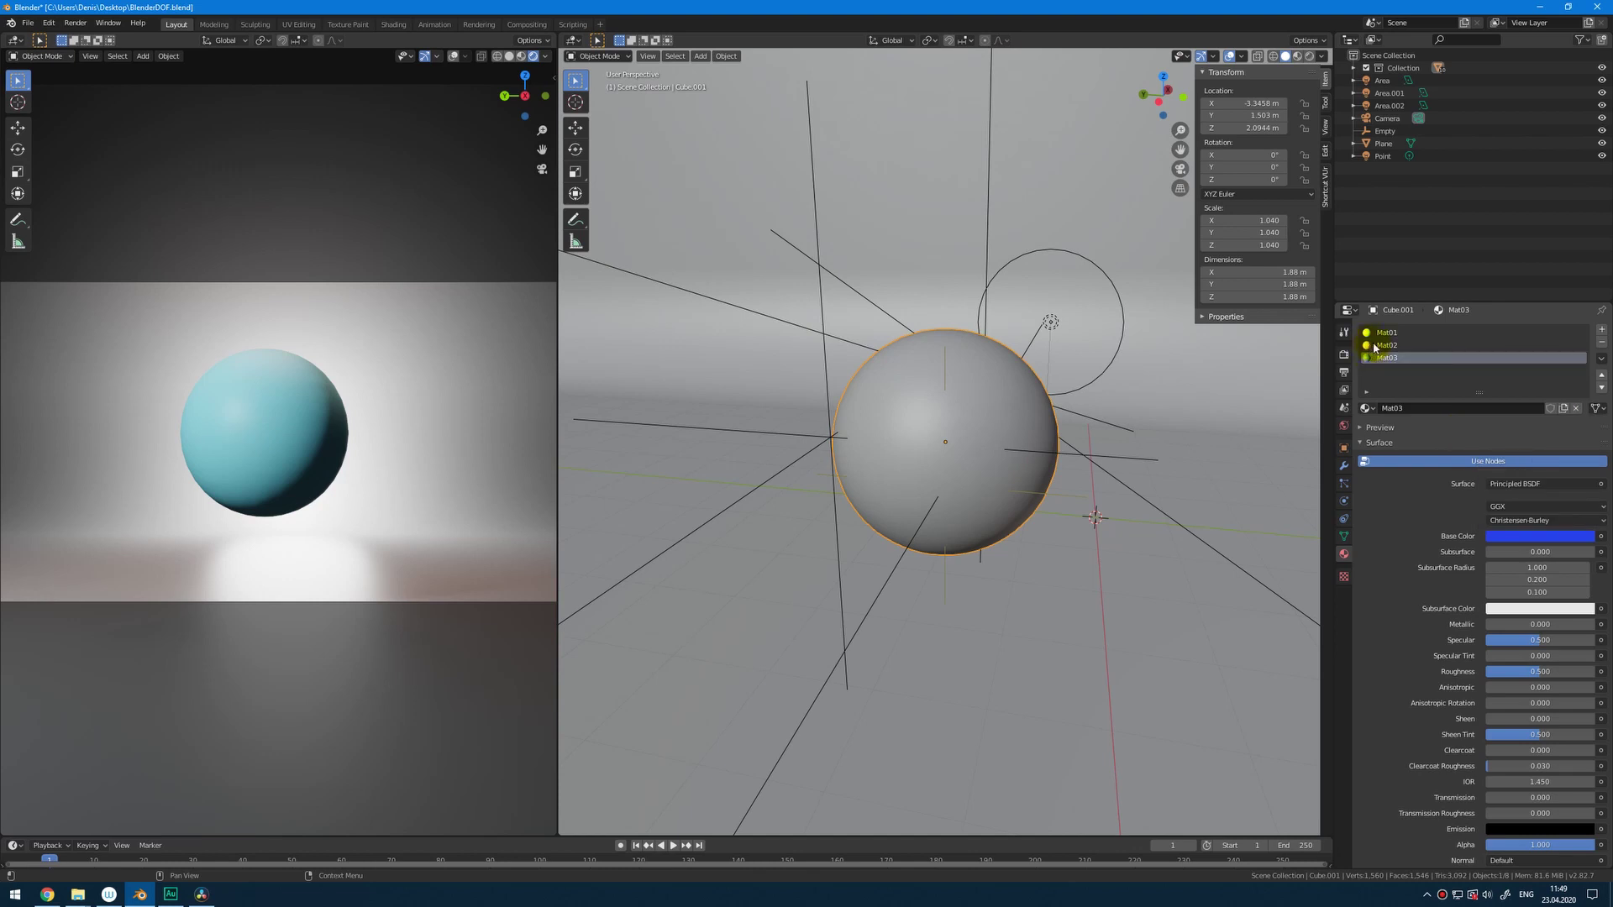
Compare the materials' colours in the preview panel, then make Mat02 the active slot.
left_click(1411, 424)
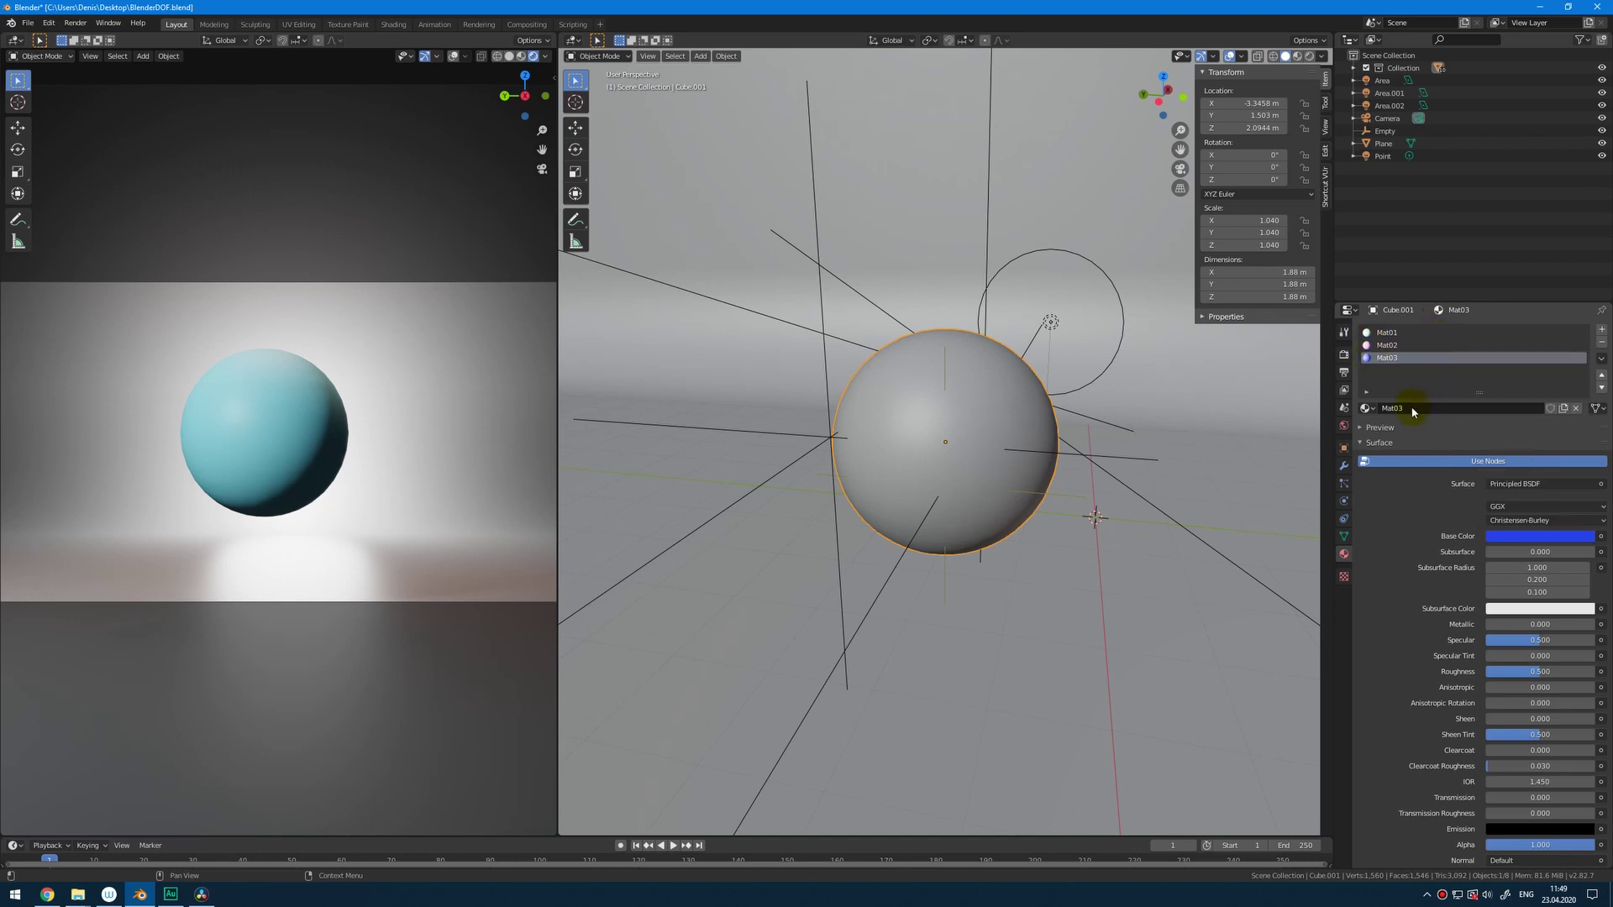
left_click(1387, 346)
left_click(1388, 357)
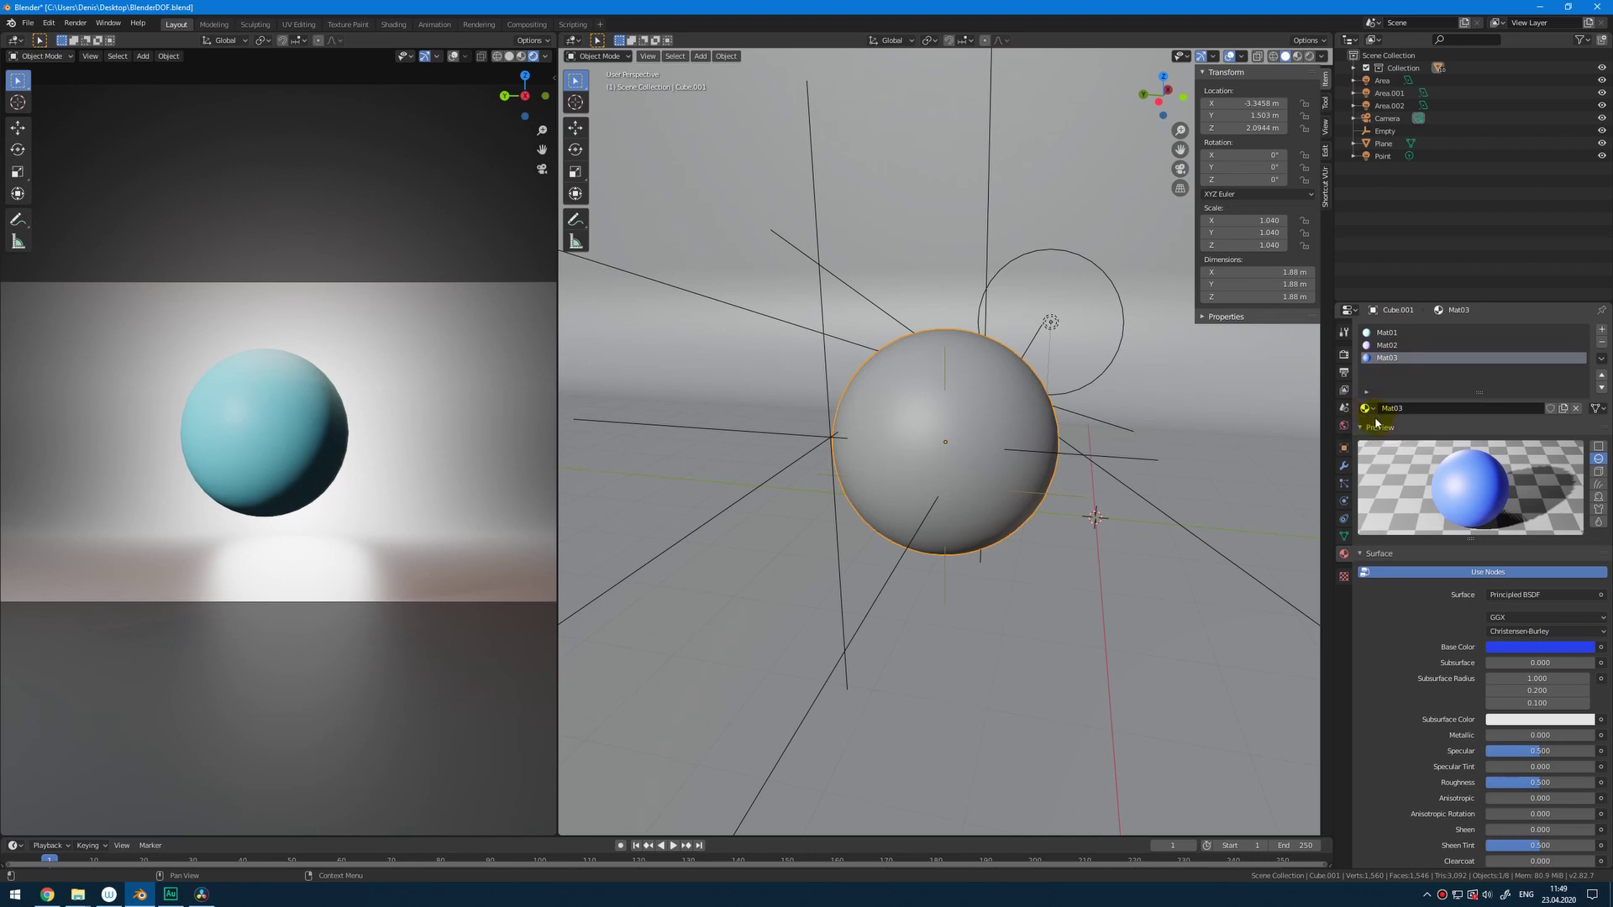
left_click(1375, 427)
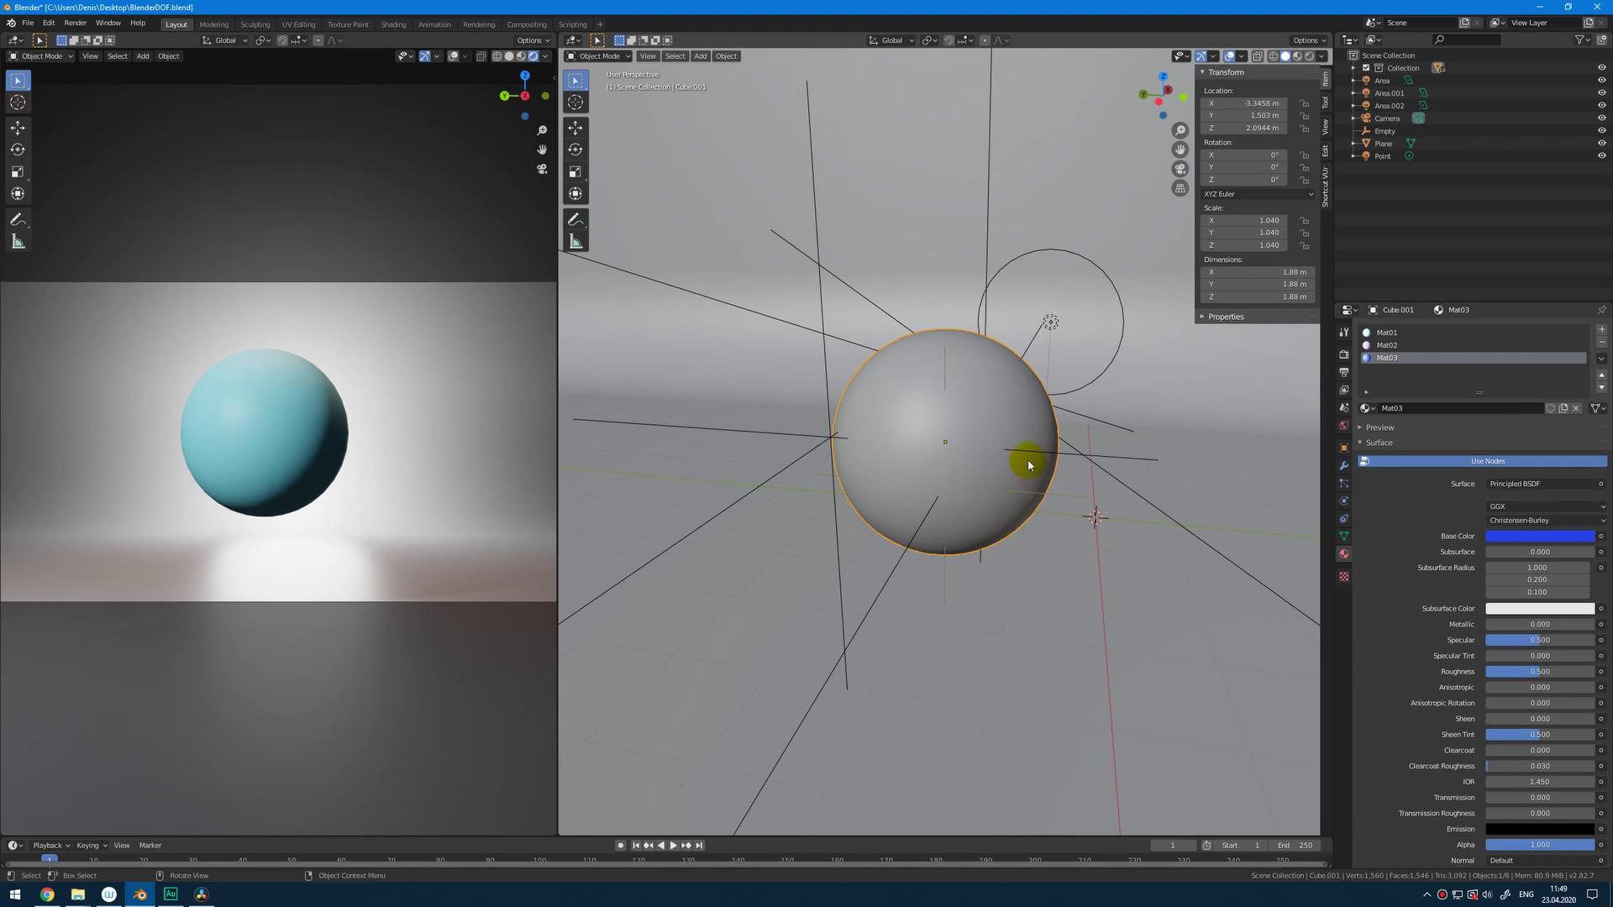
left_click(1408, 333)
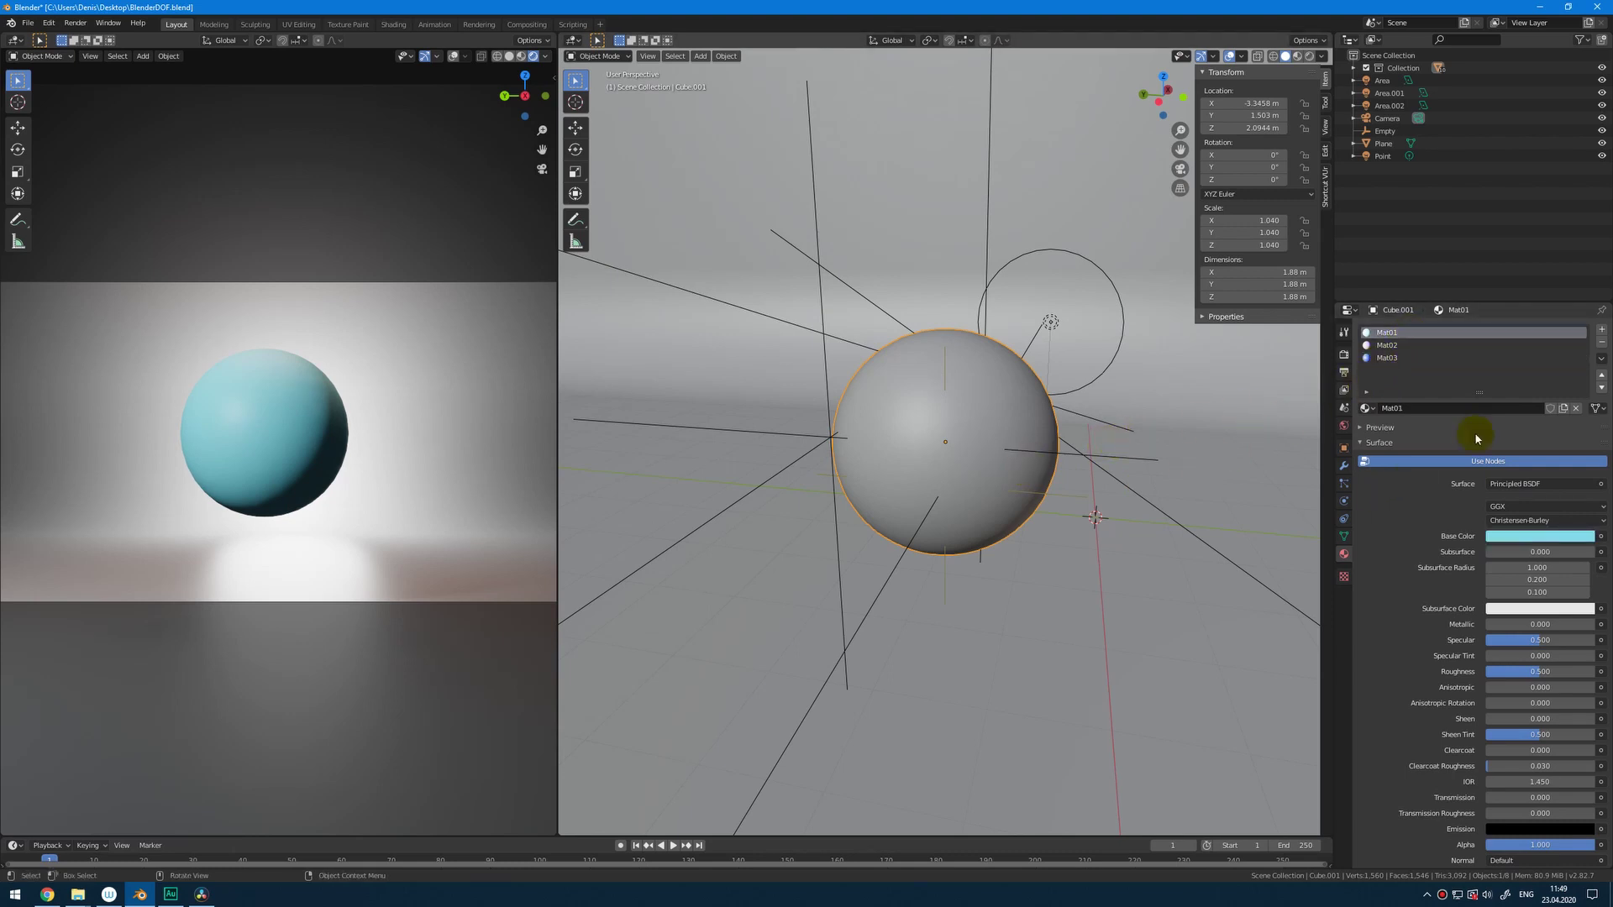
left_click(1395, 345)
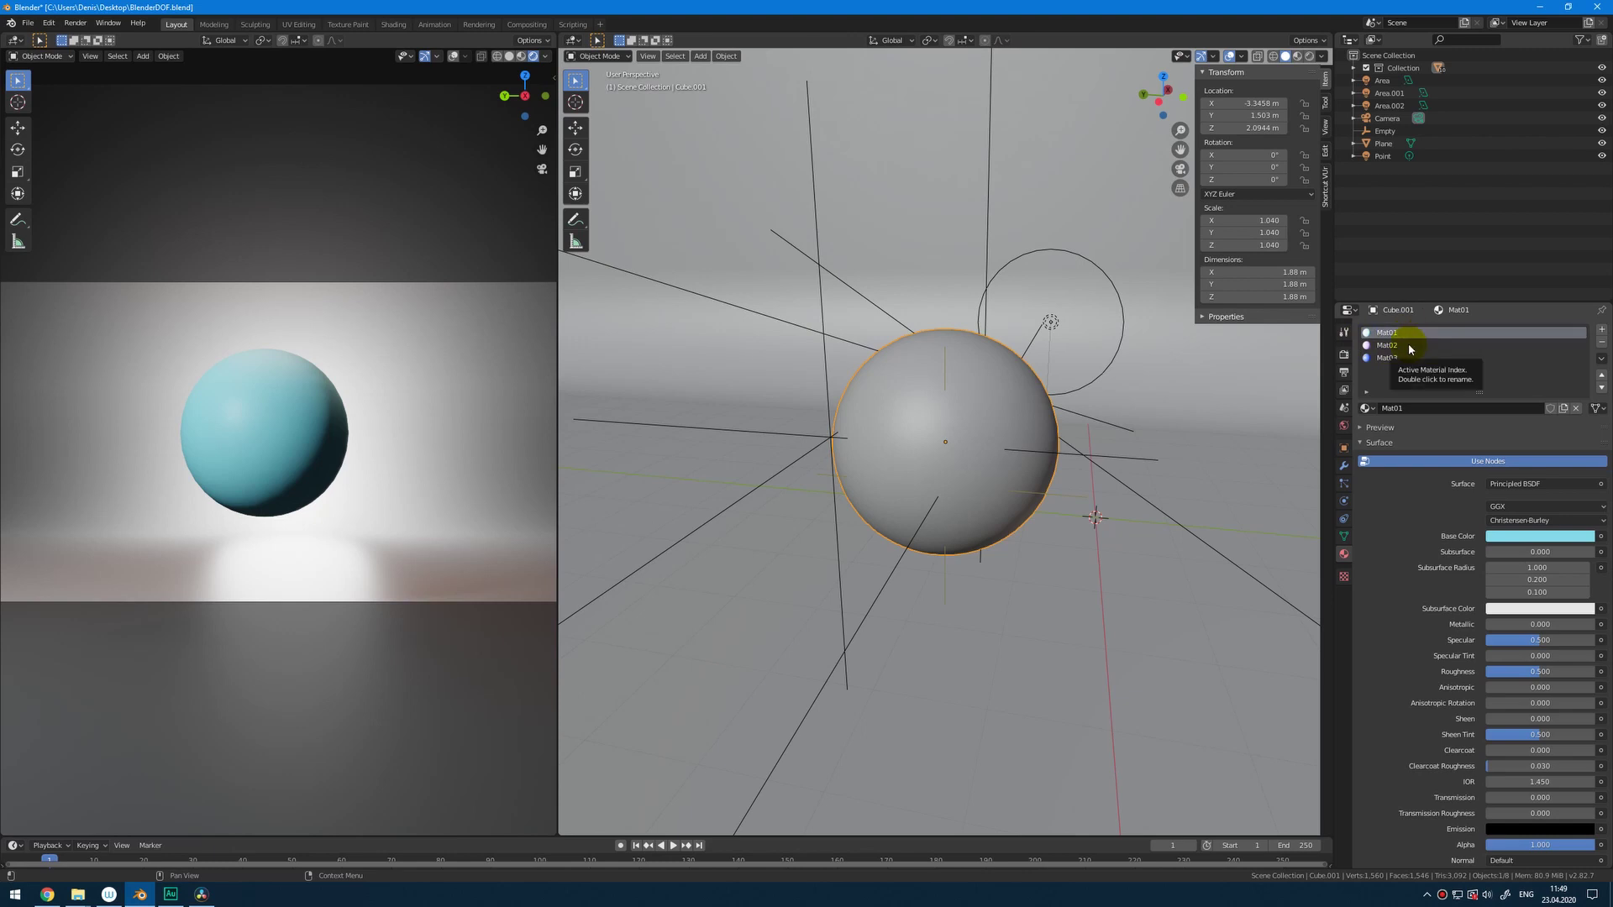
Restore the slot order Mat01, Mat02, Mat03 and put the sphere into Edit Mode.
left_click(1601, 377)
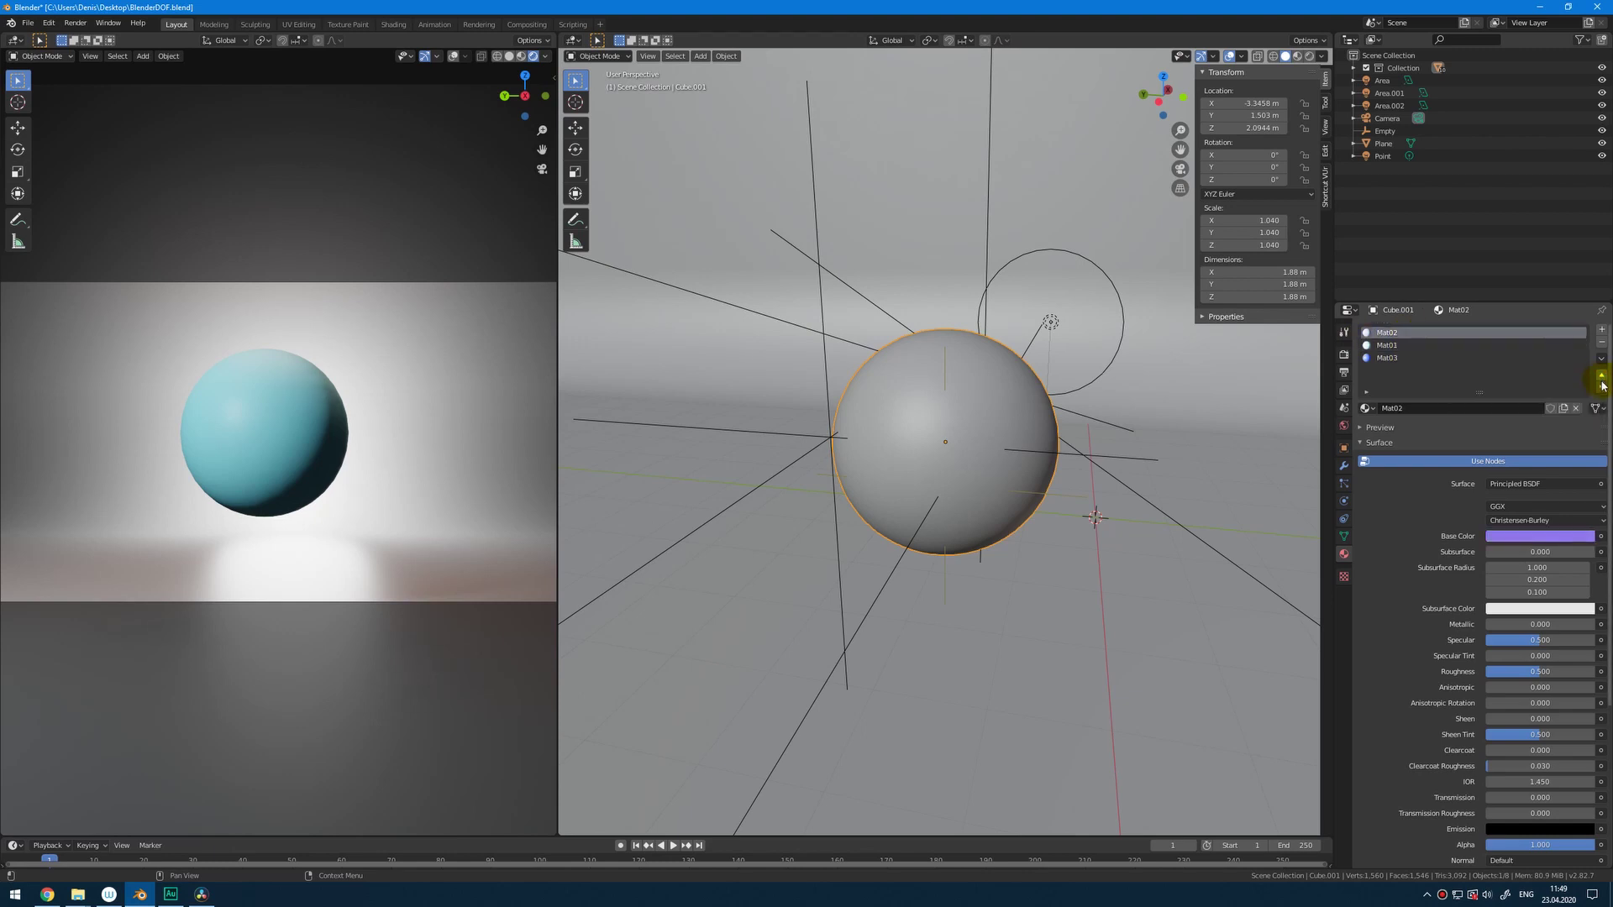
key("Down")
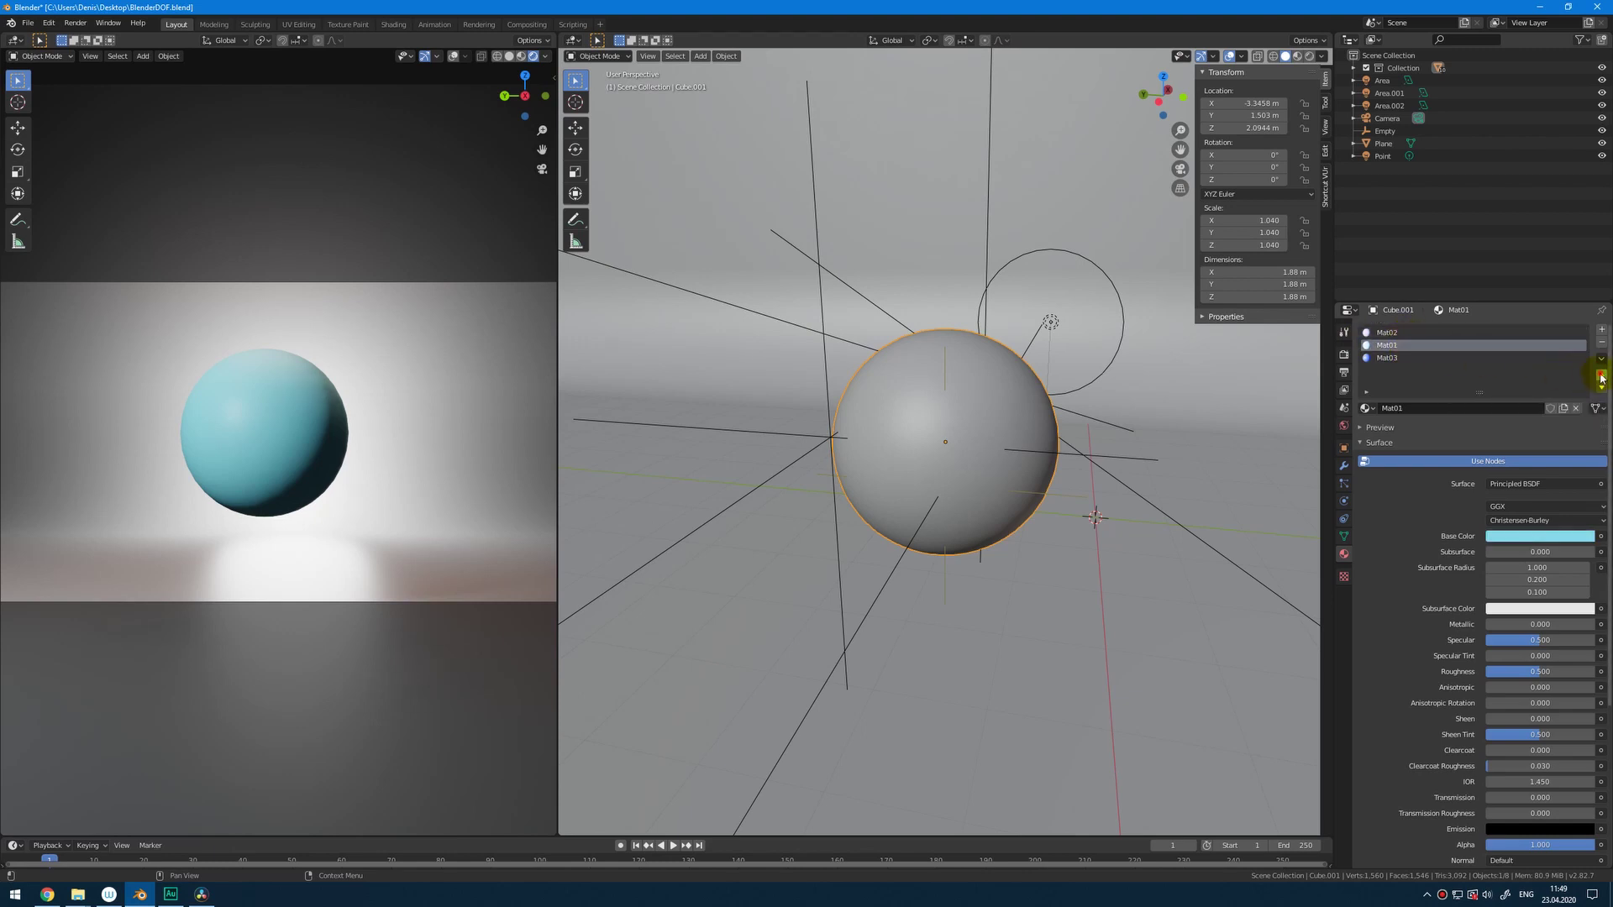
left_click(1601, 376)
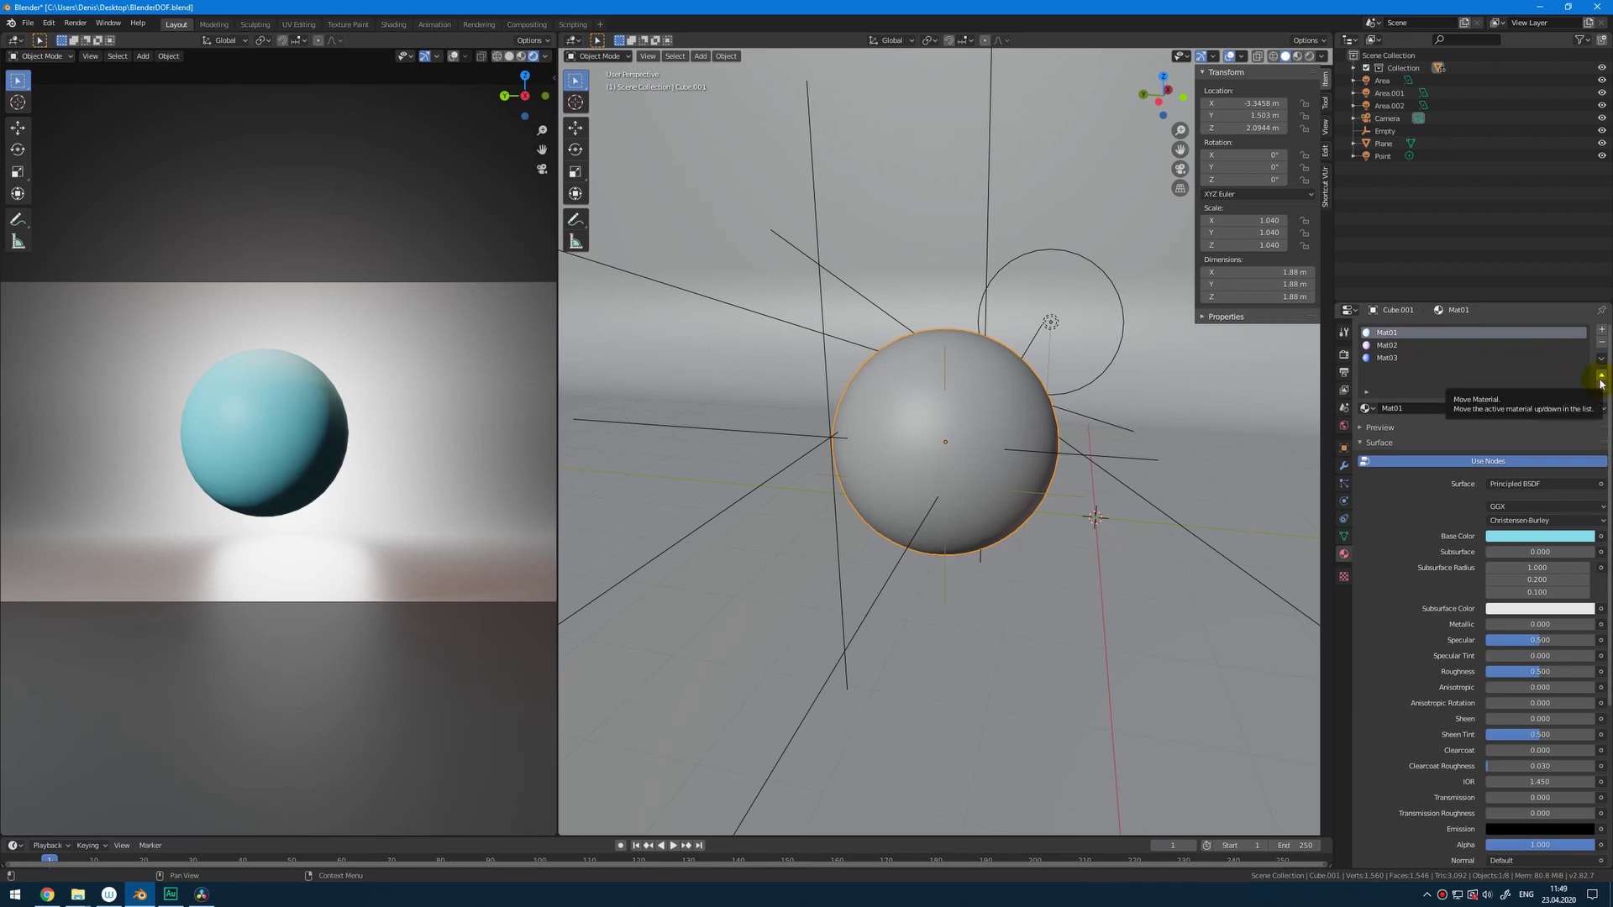
key("Tab")
Isolate the sphere in a left orthographic local view and box-select its top cap faces.
key("ctrl+KP_3")
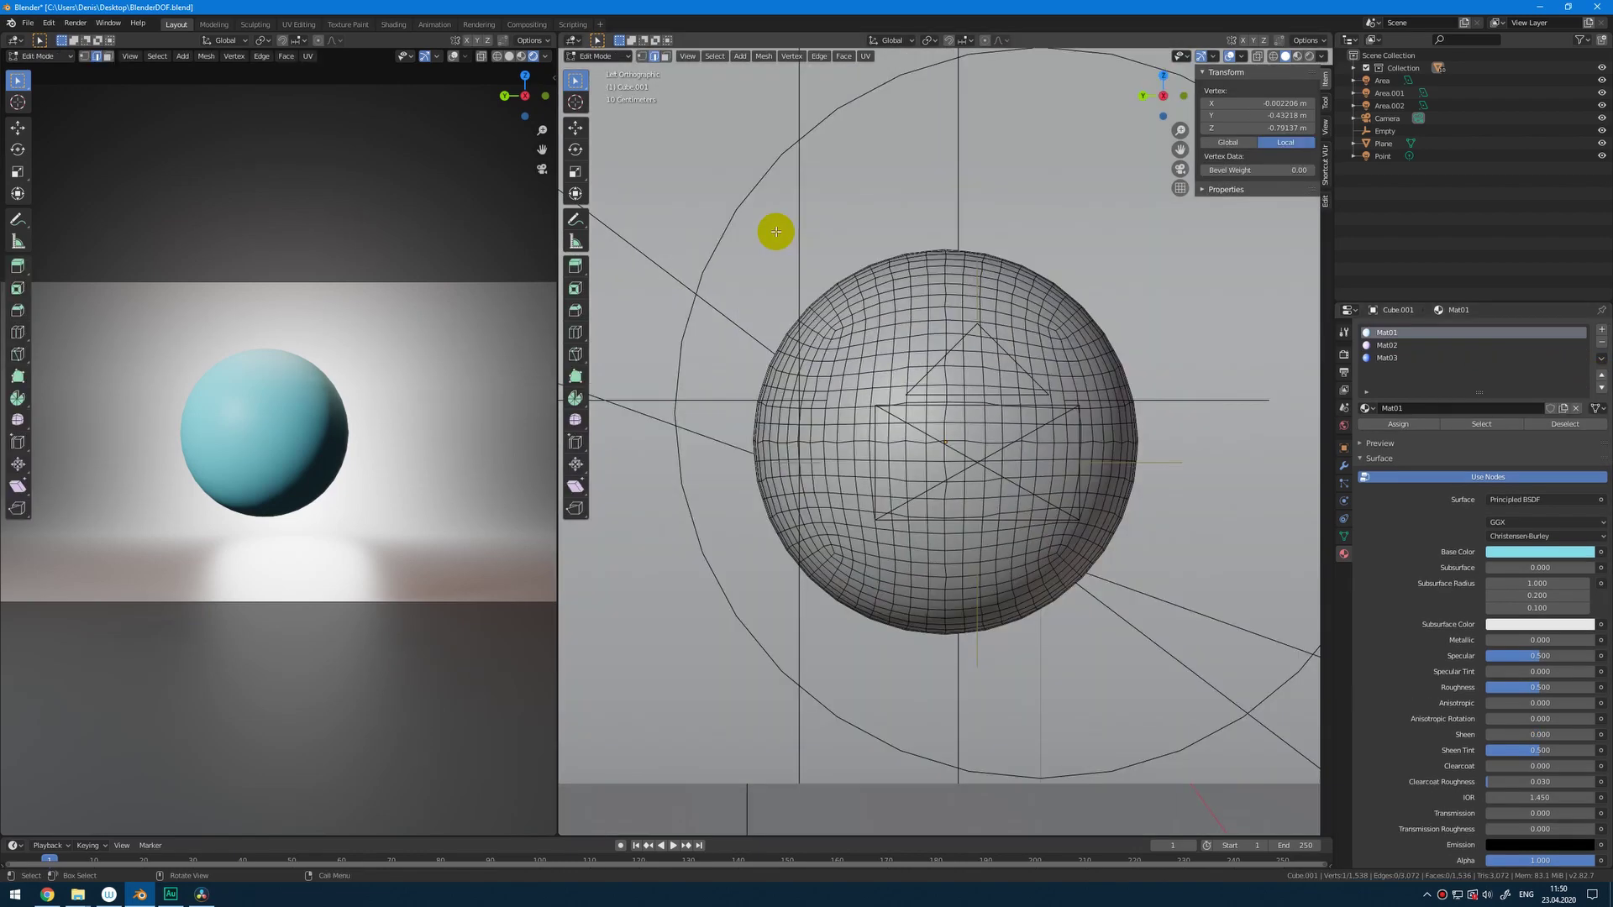
key("KP_Divide")
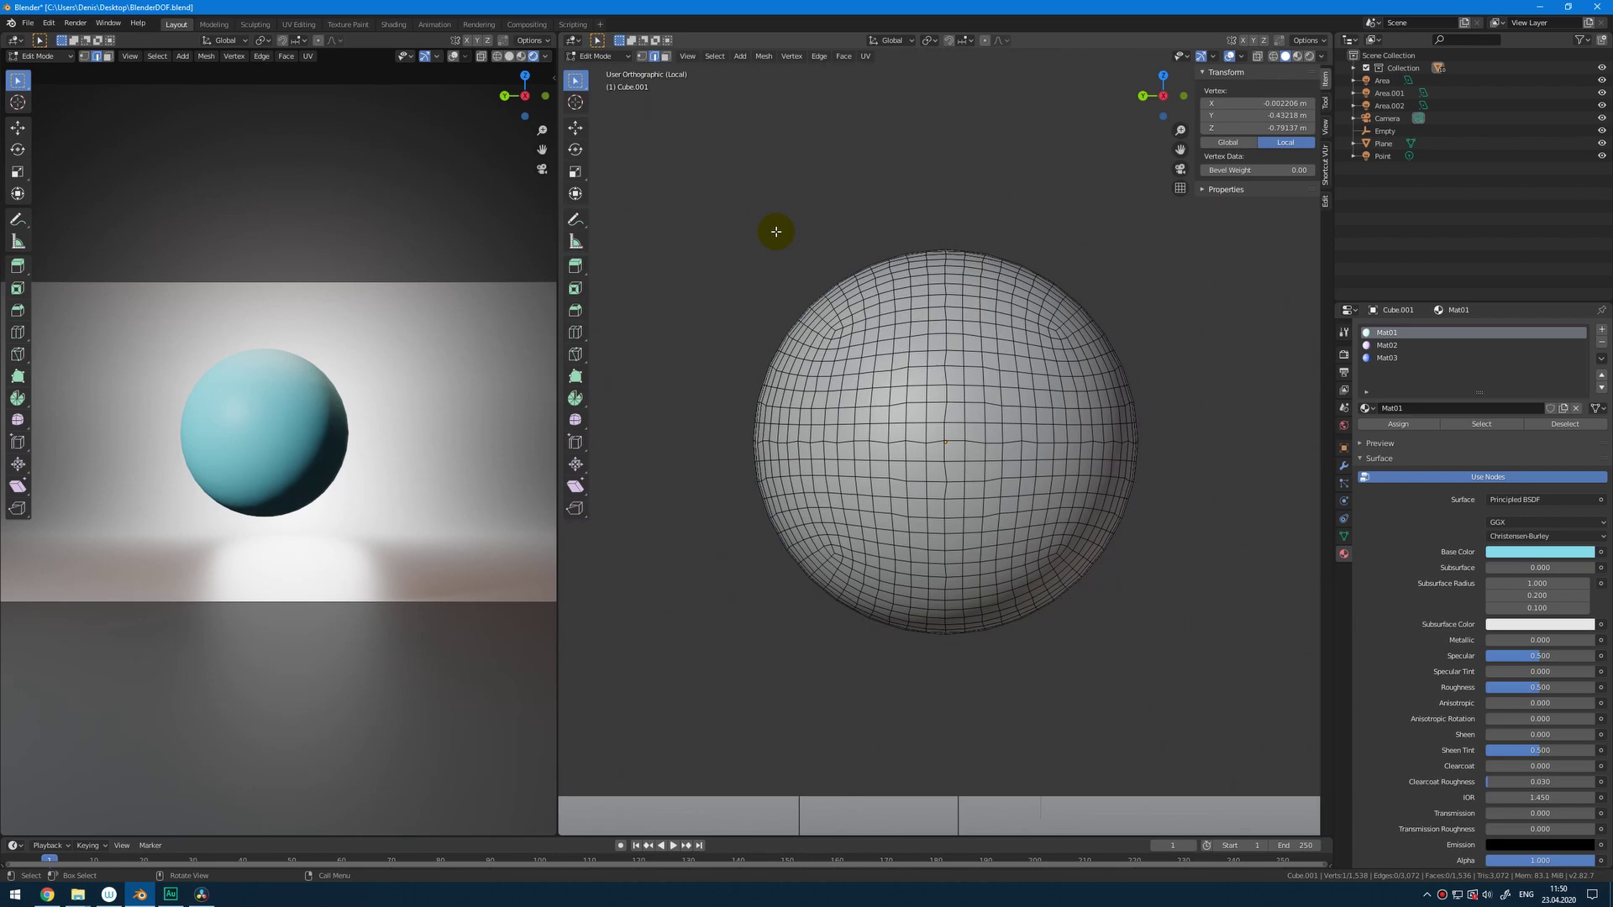
key("ctrl+KP_3")
scroll(776, 234, "down", 1)
scroll(776, 236, "down", 1)
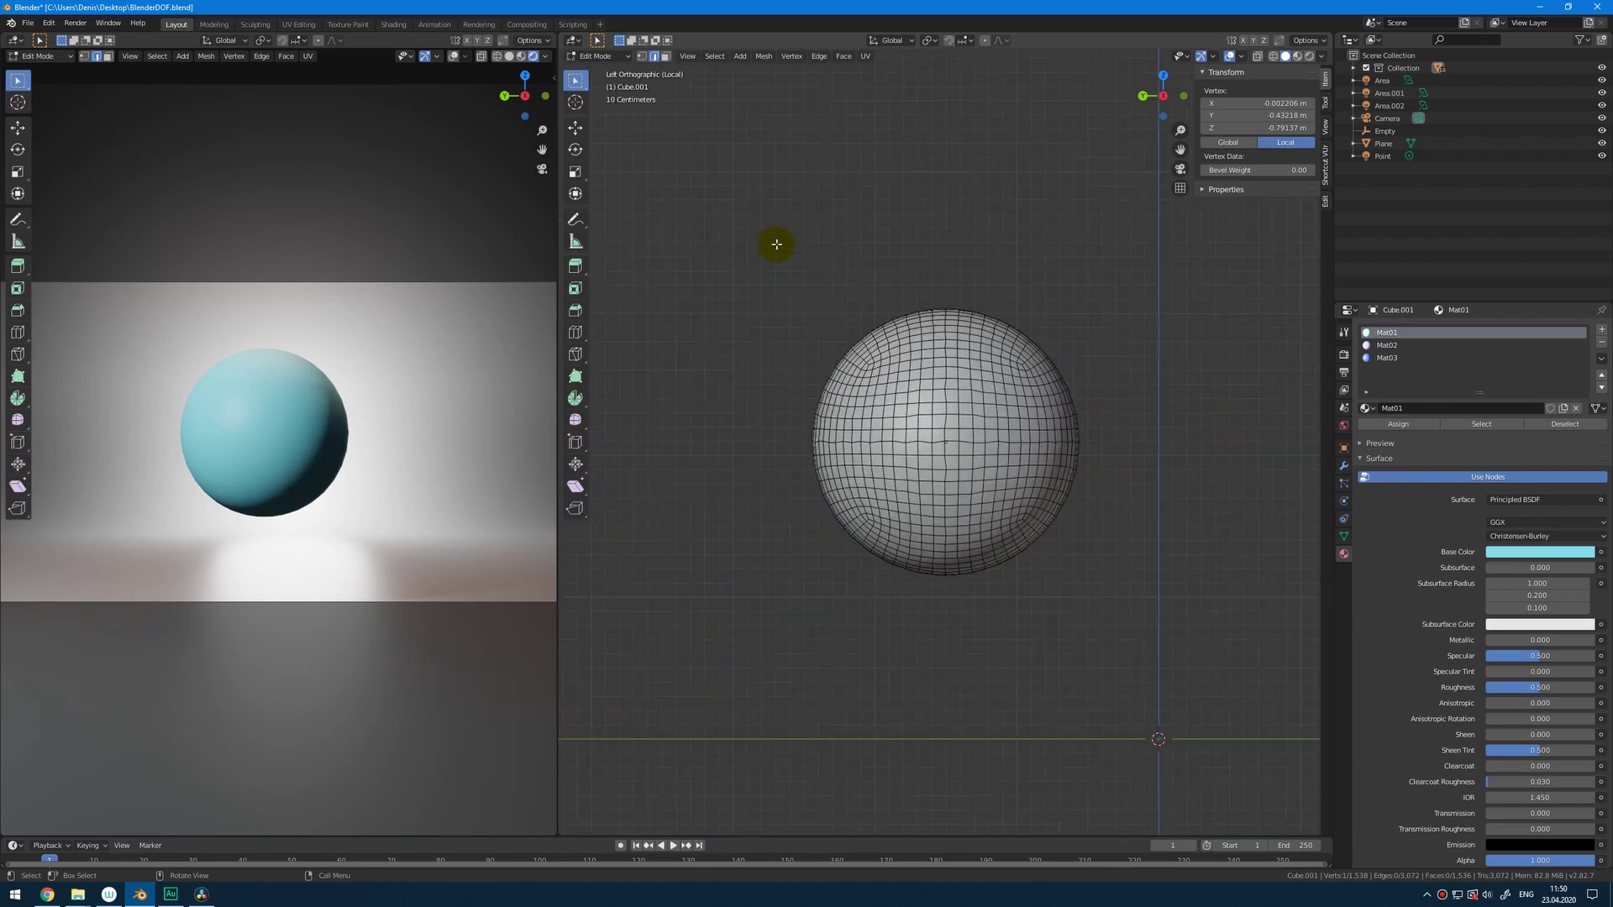
scroll(811, 310, "up", 1)
scroll(812, 310, "up", 1)
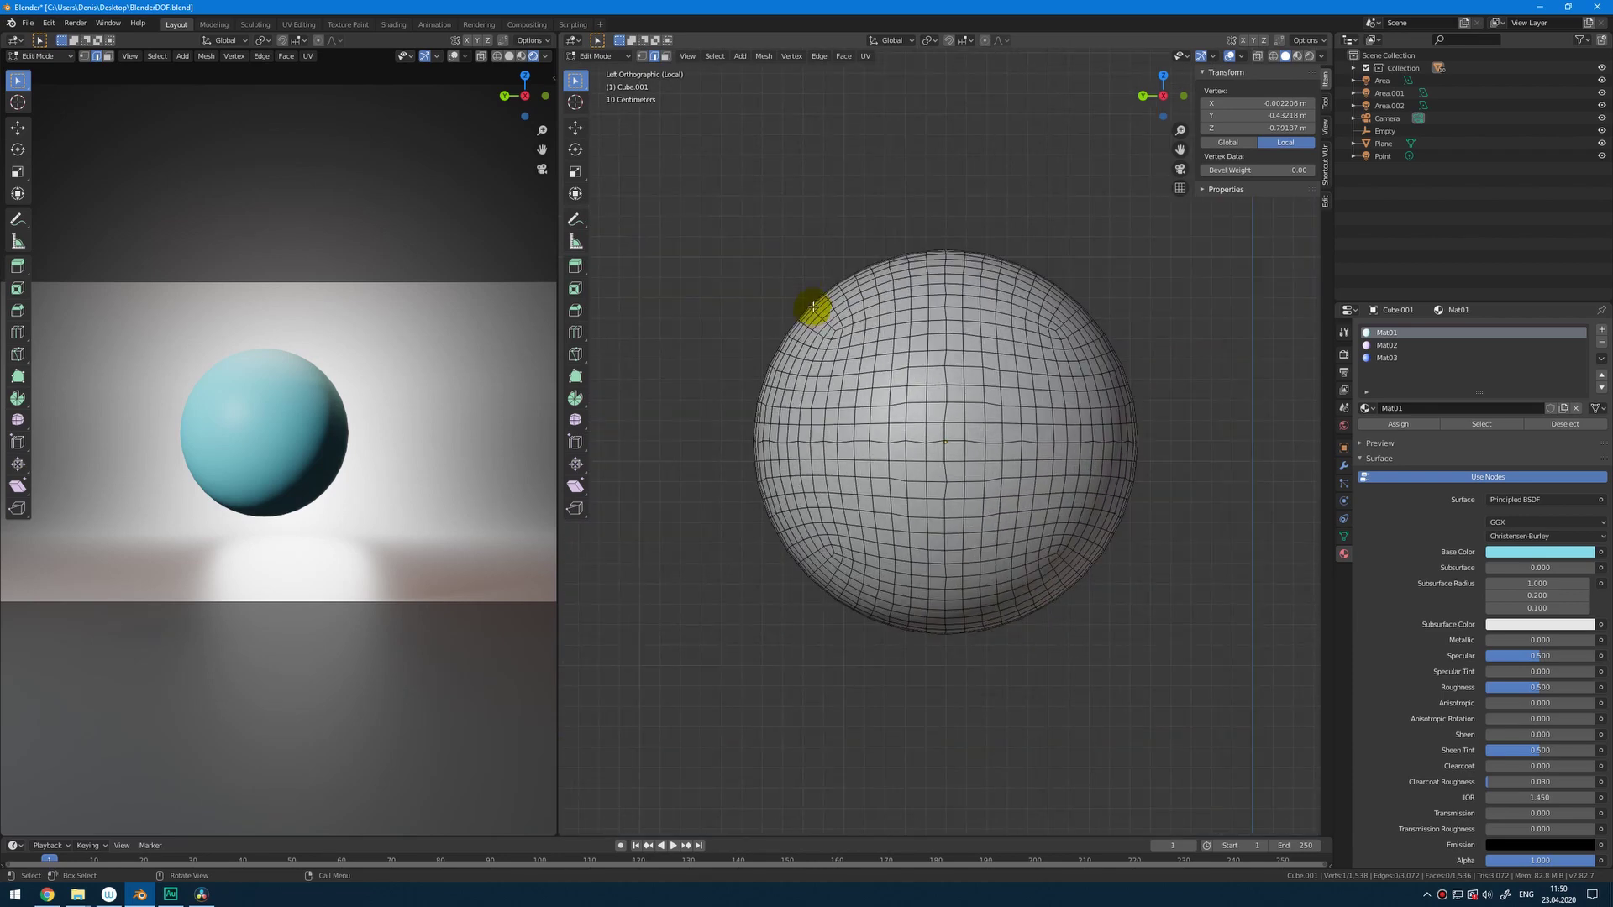
left_click_drag(696, 179, 1154, 379)
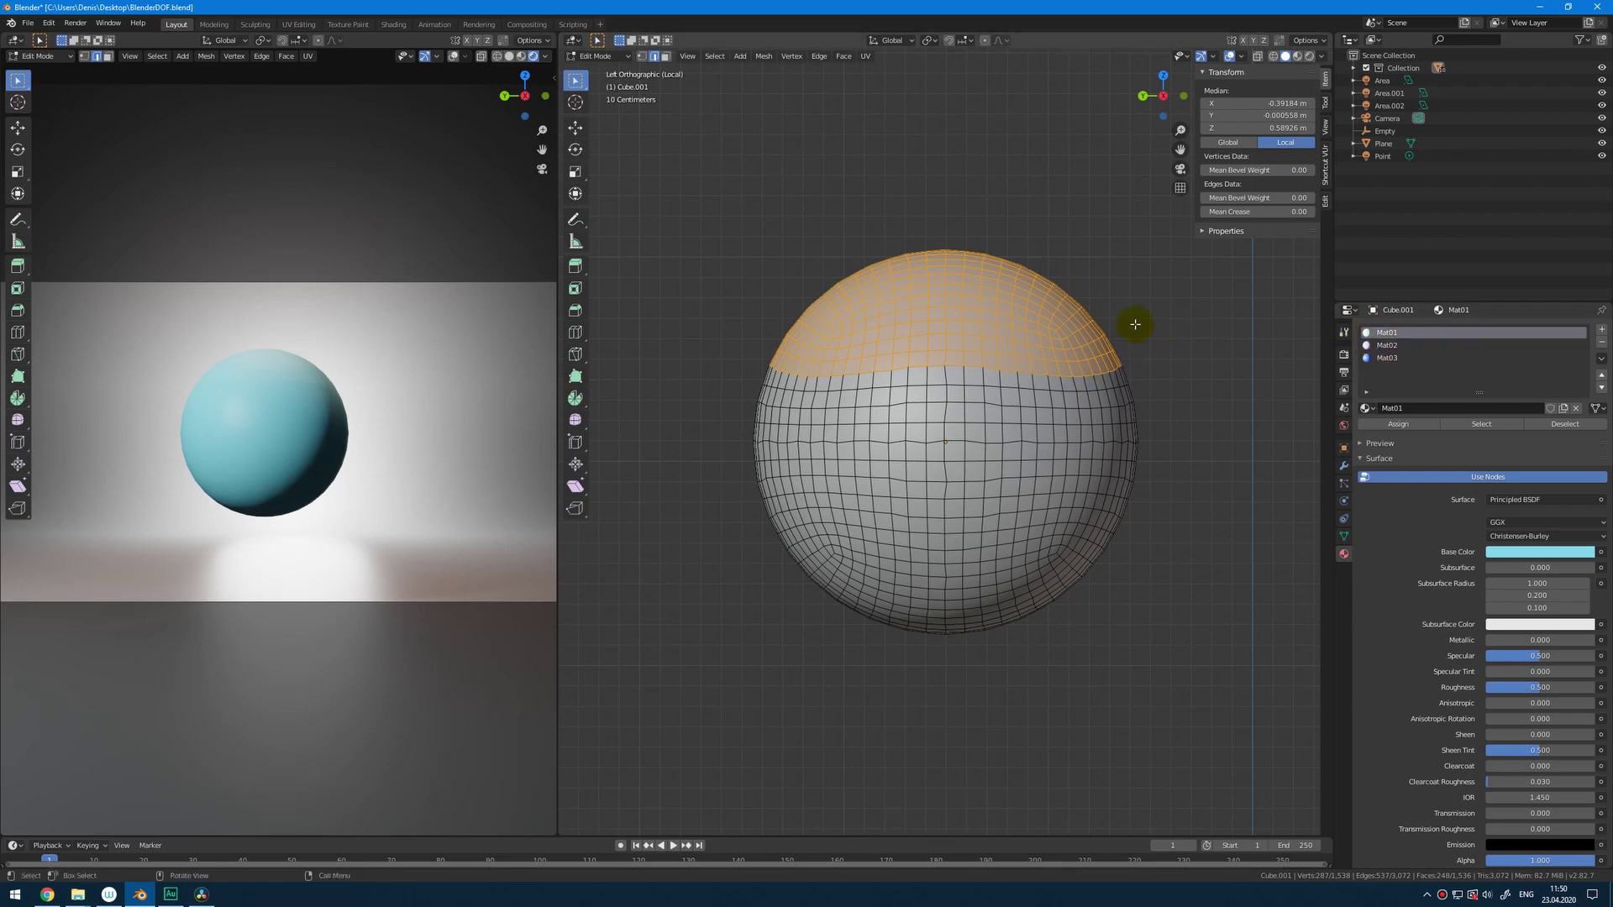
Assign Mat02 to all faces below the top cap.
key("ctrl+i")
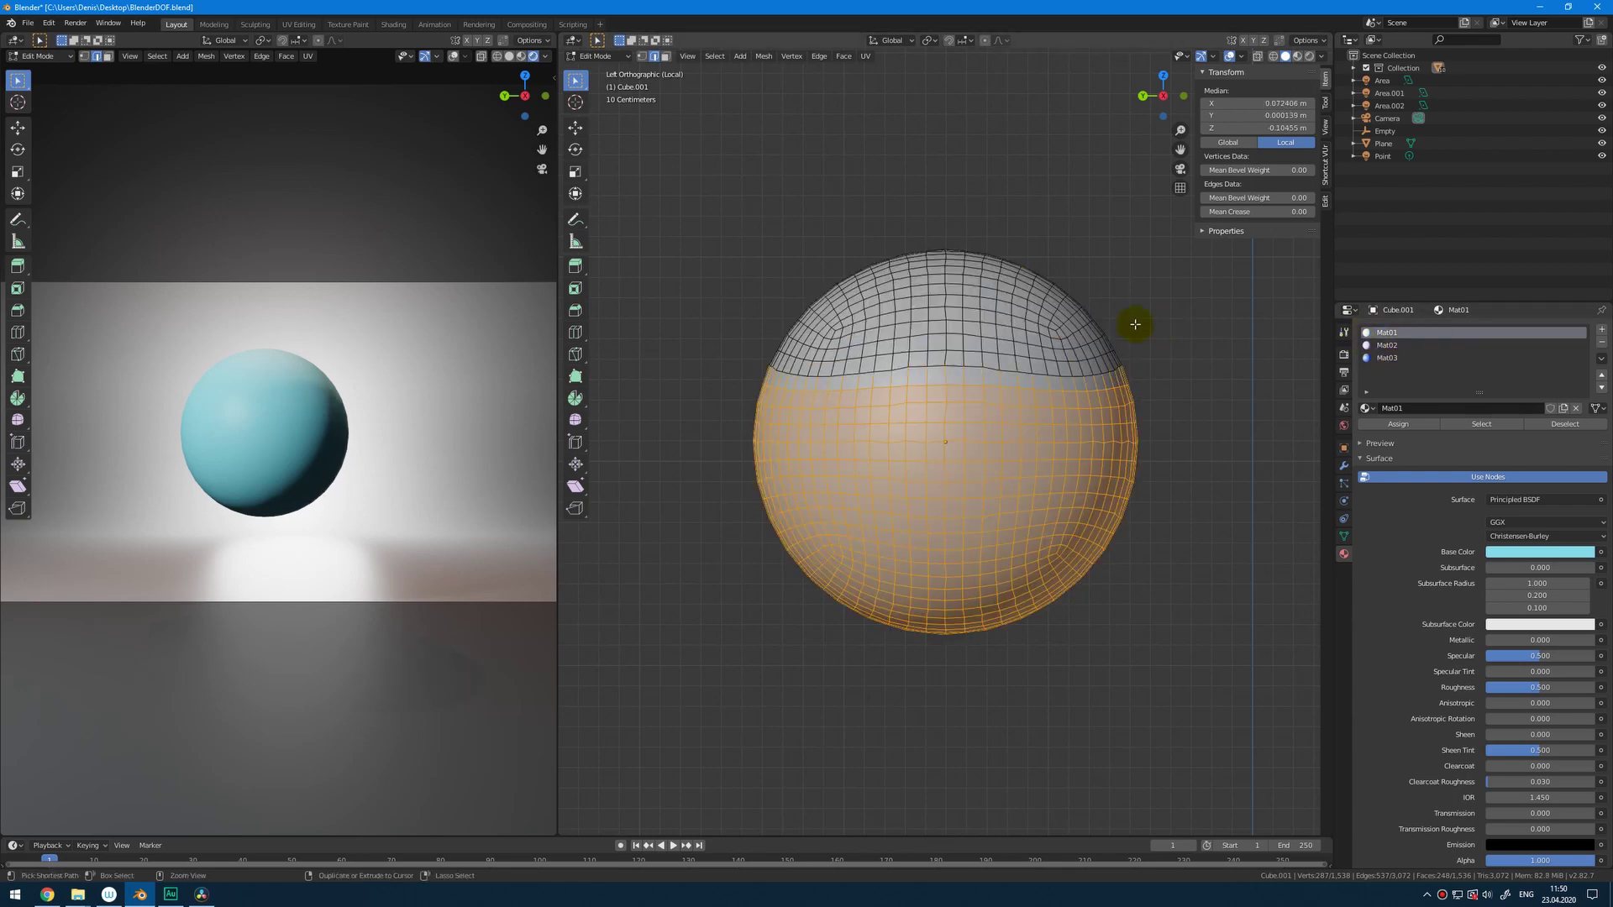
left_click(1399, 347)
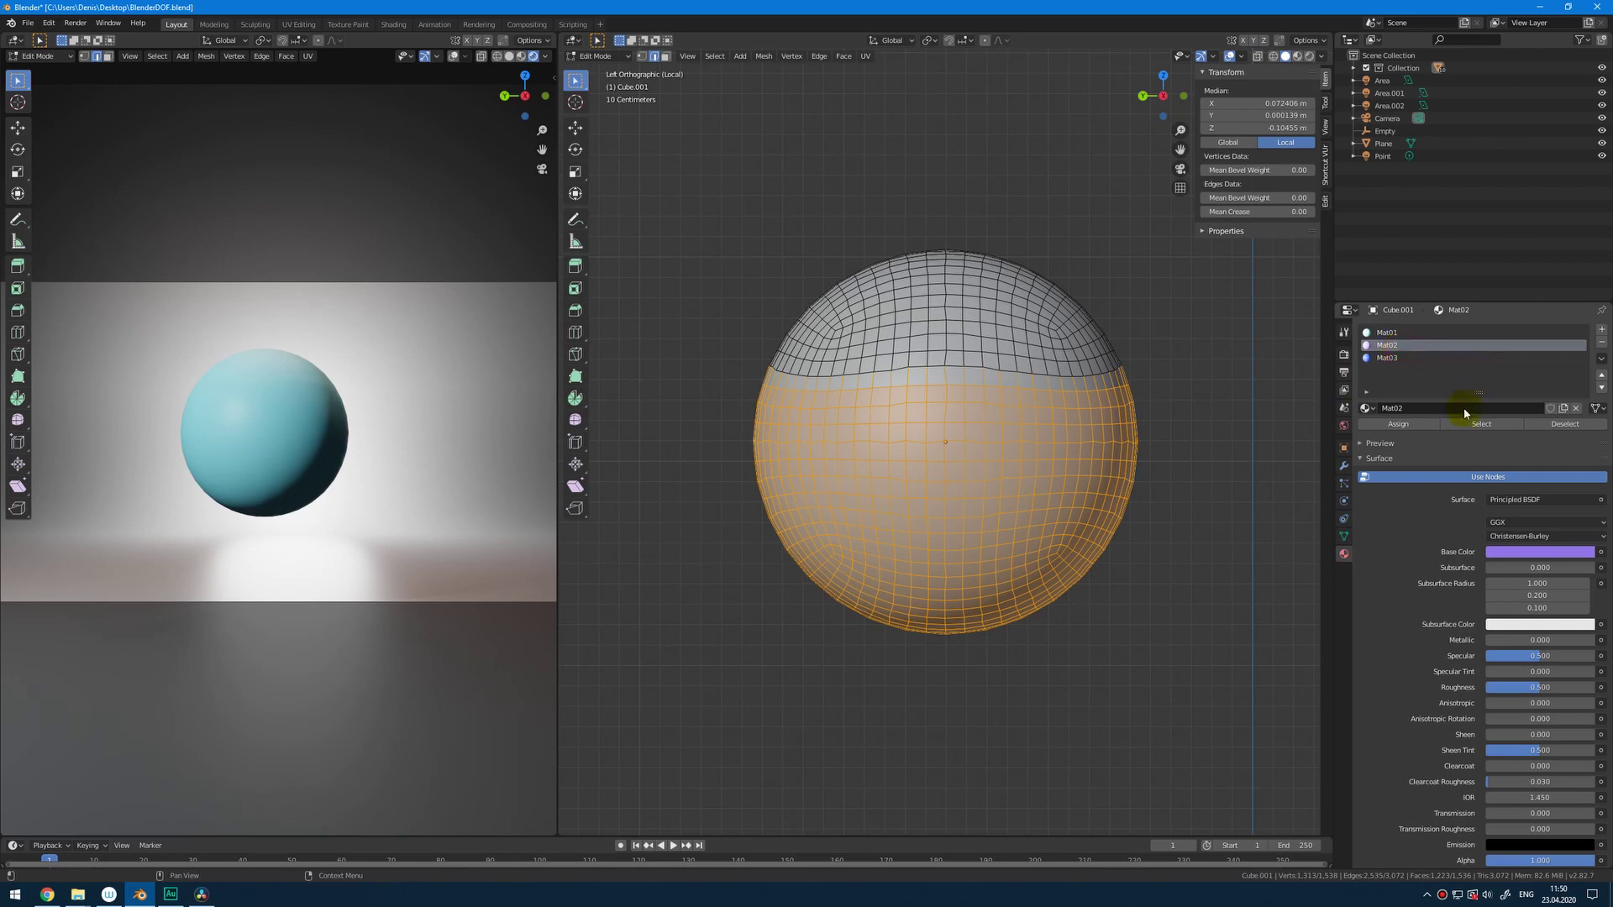
left_click(1400, 424)
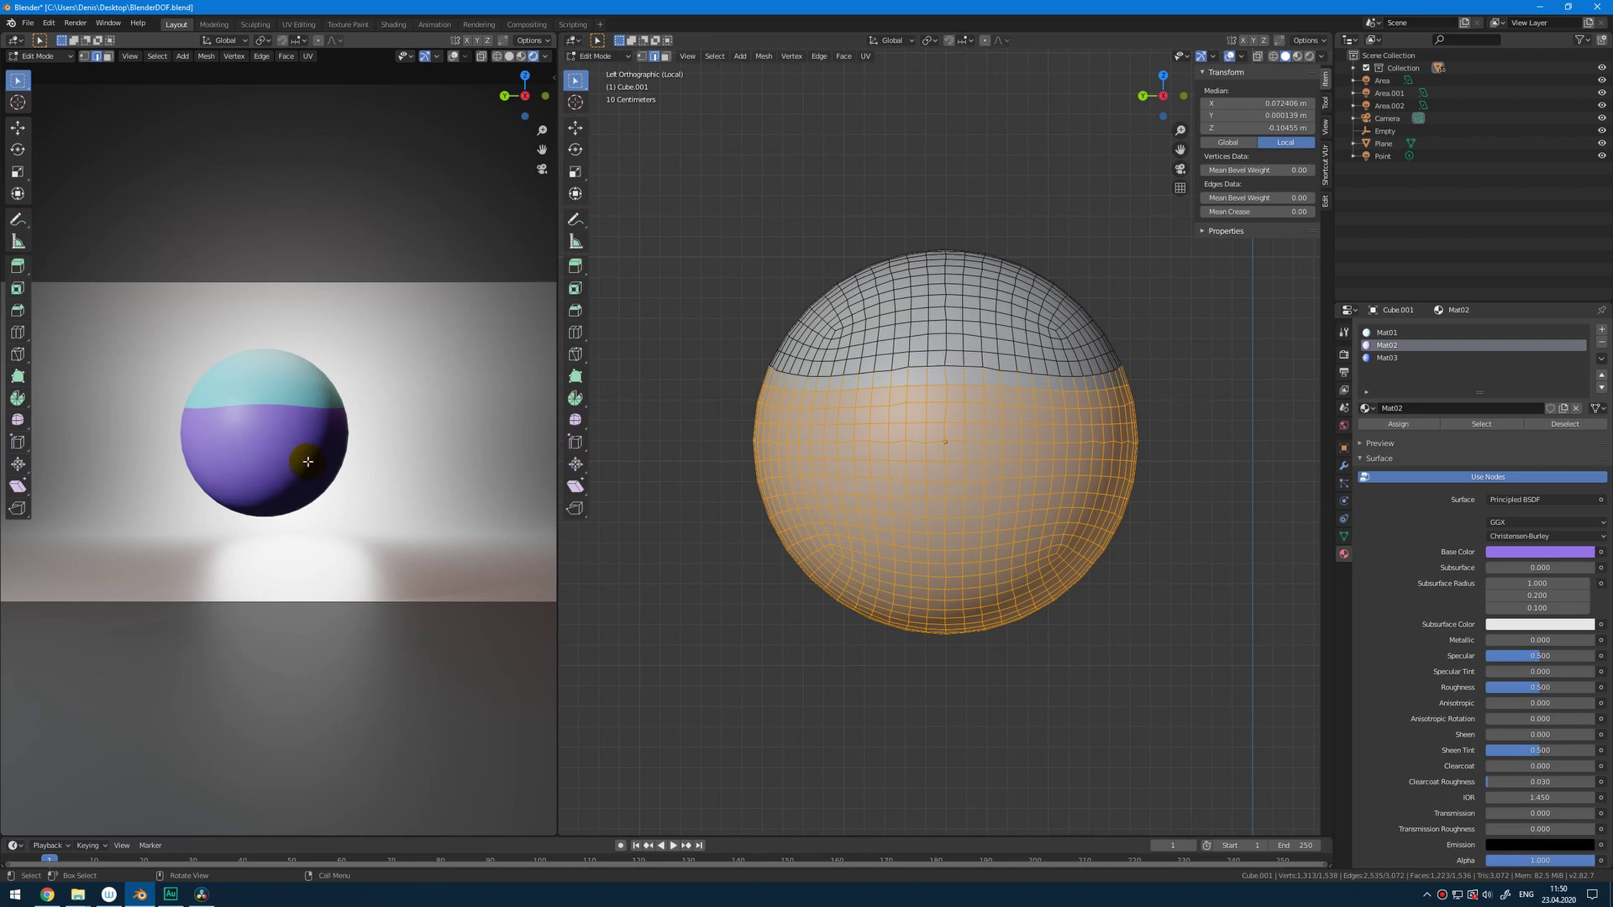
Assign Mat03 to the sphere's lower faces and view the result in perspective.
key("alt+a")
left_click_drag(1221, 676, 713, 506)
left_click(1415, 356)
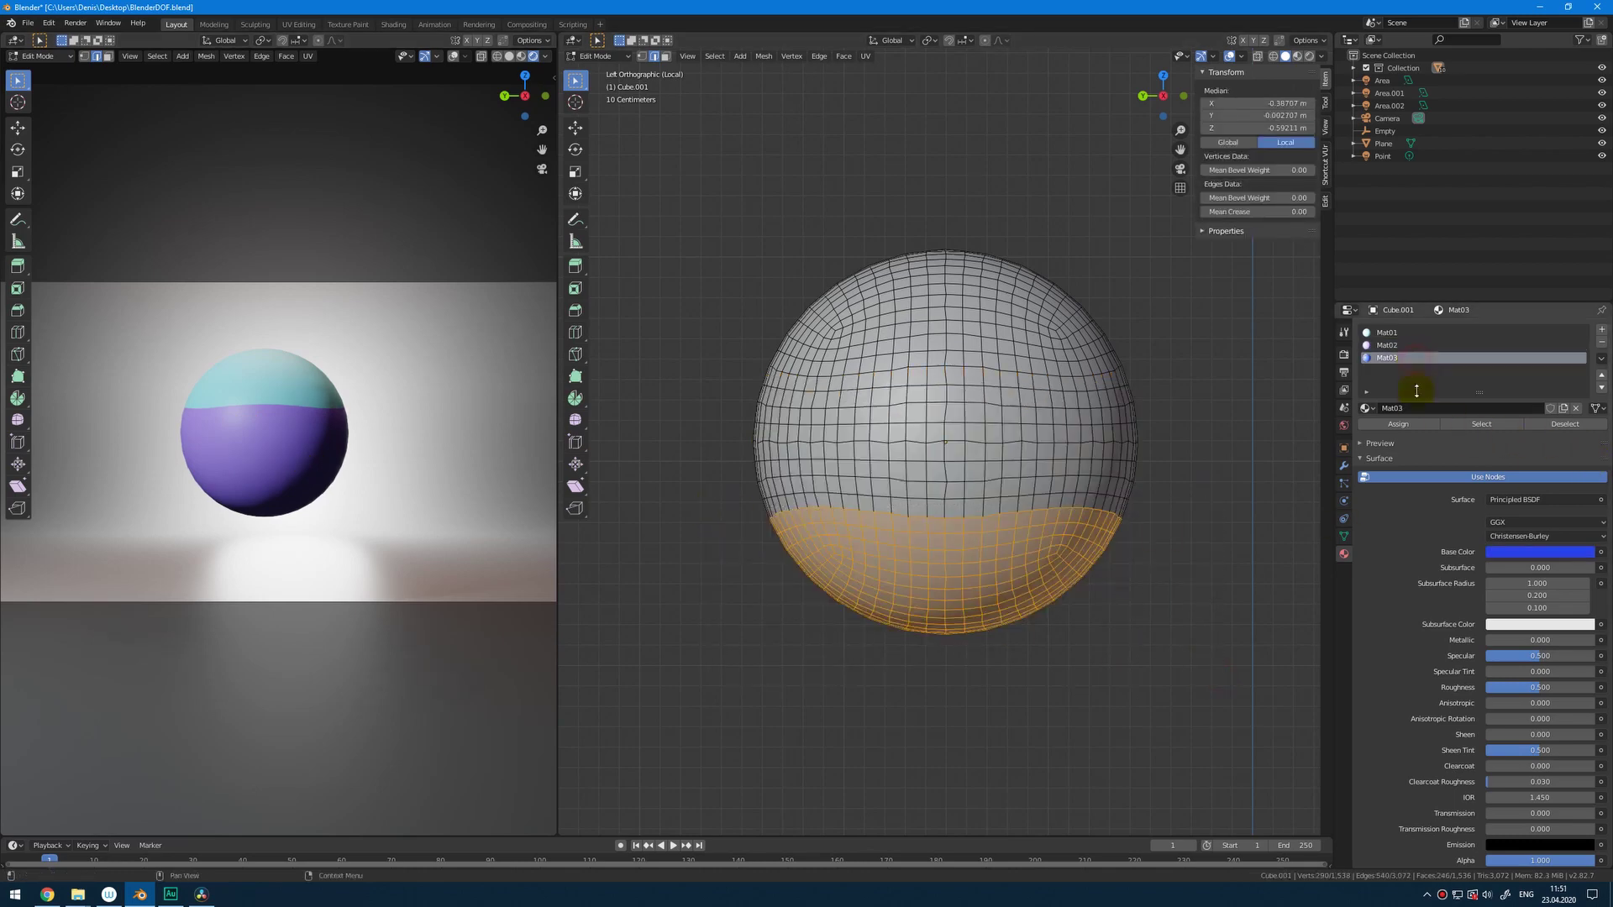
left_click(1405, 424)
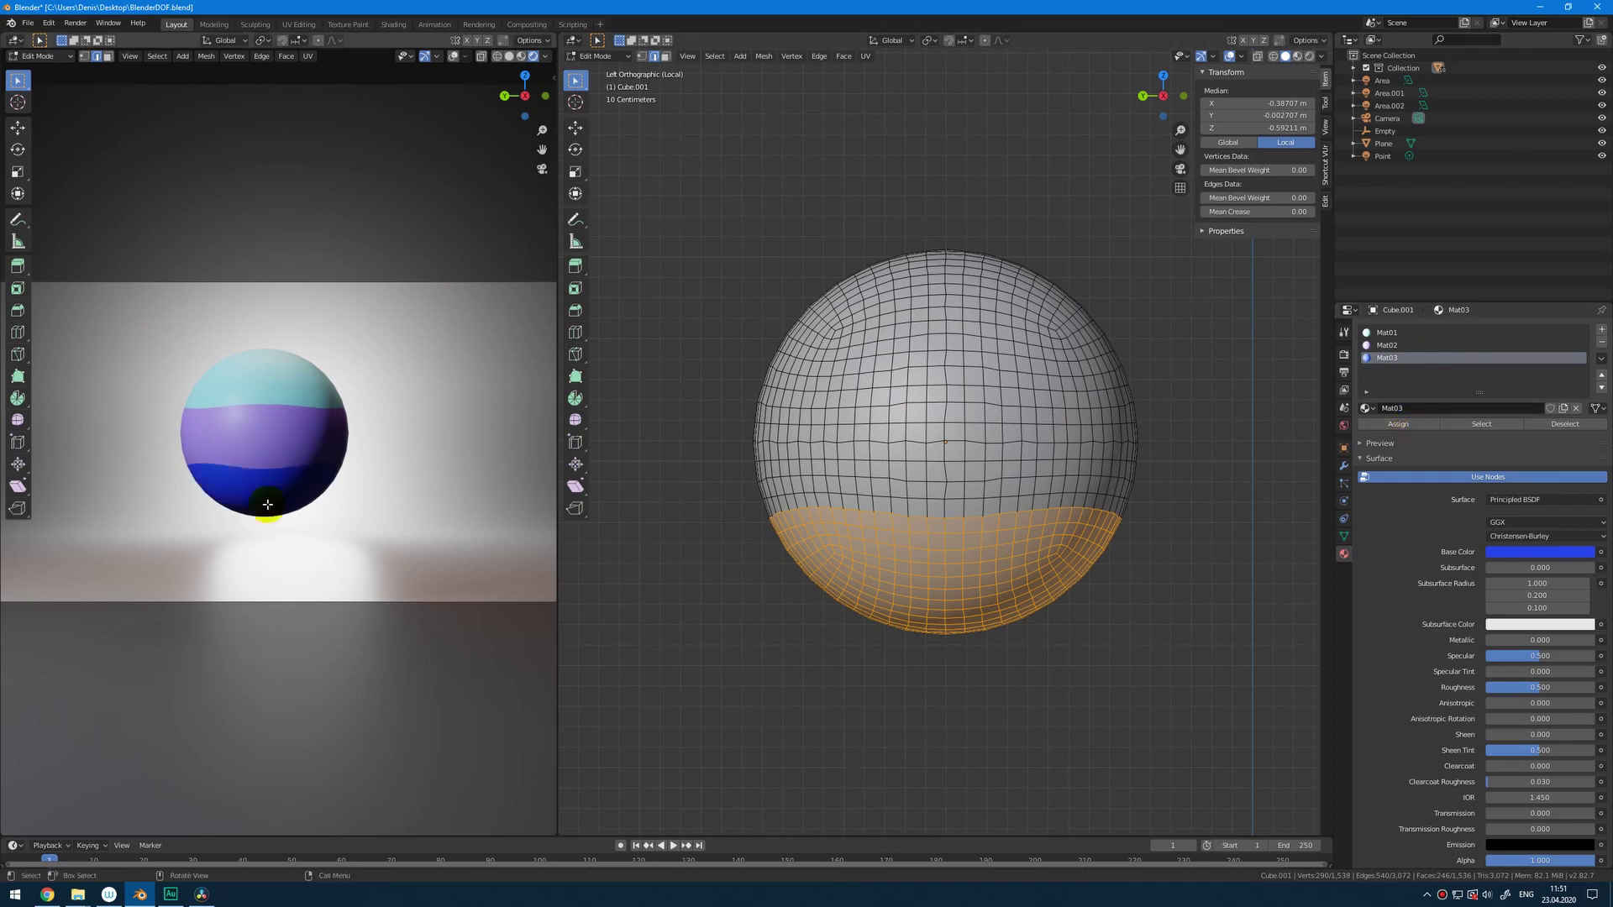
left_click(1154, 390)
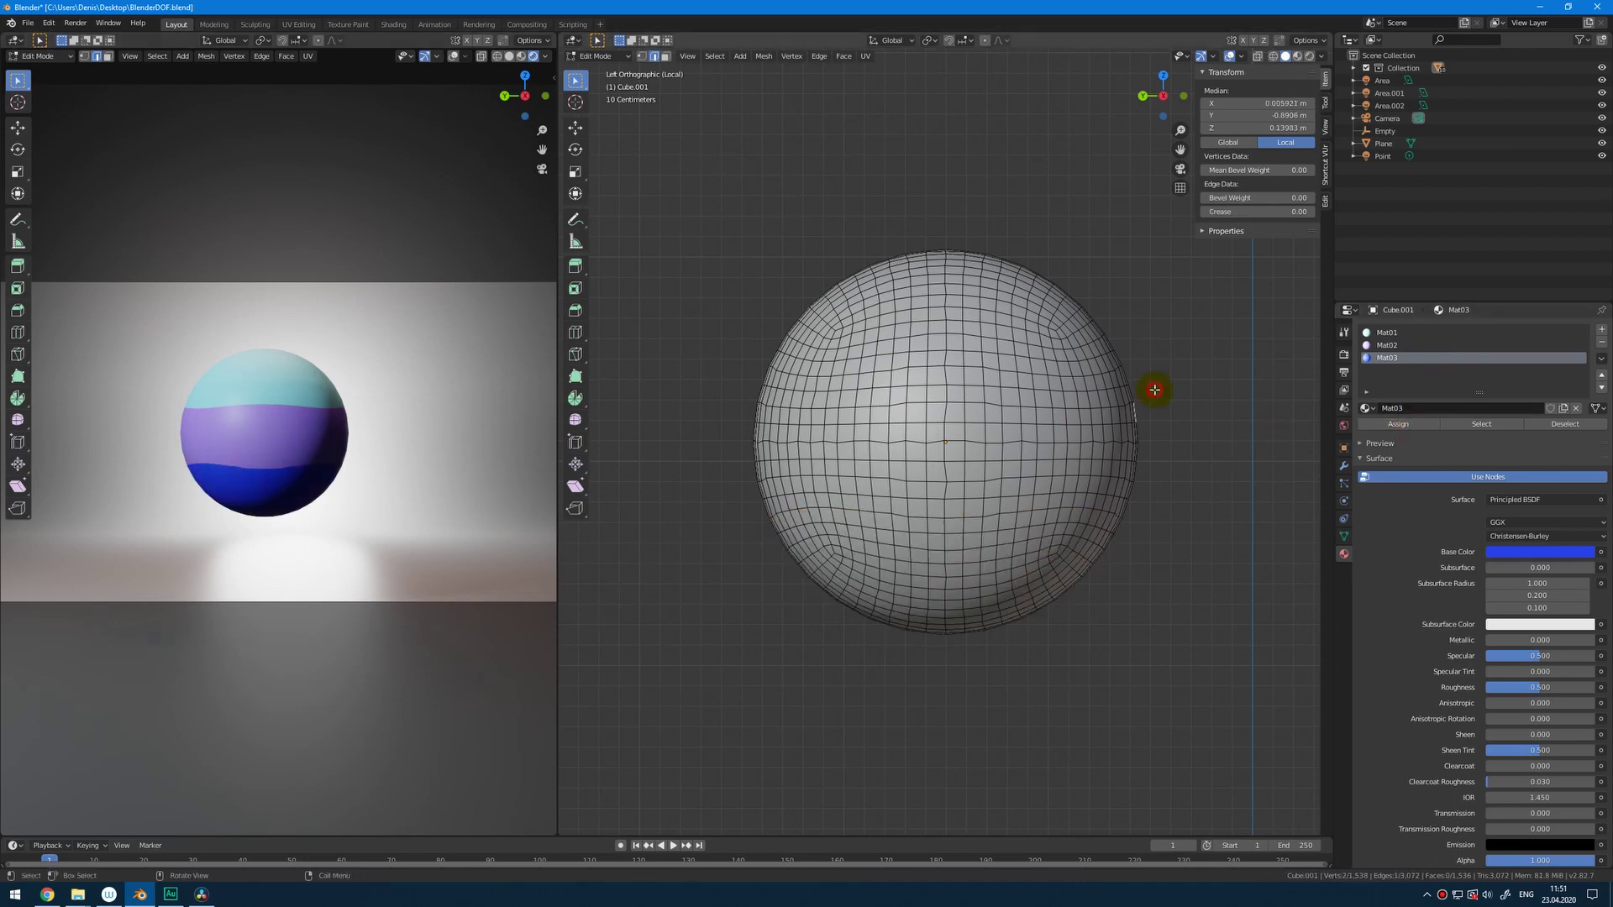
middle_click_drag(1037, 493, 998, 497)
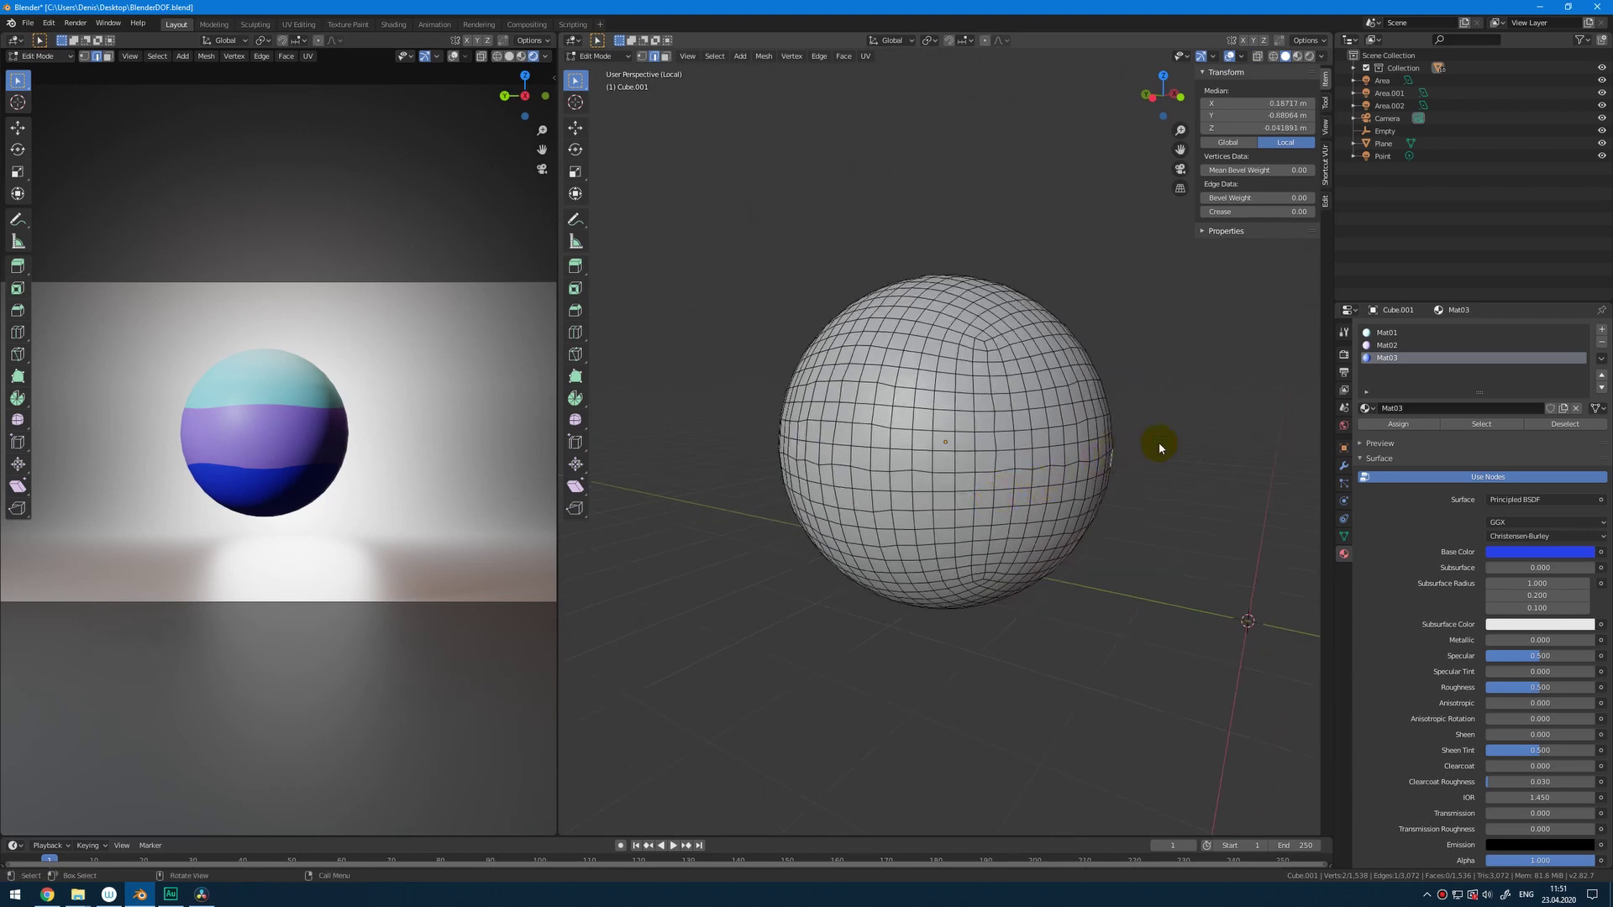
In Object Mode, expand Mat03's Viewport Display settings and open its colour picker.
key("Tab")
middle_click_drag(1037, 441, 1017, 453)
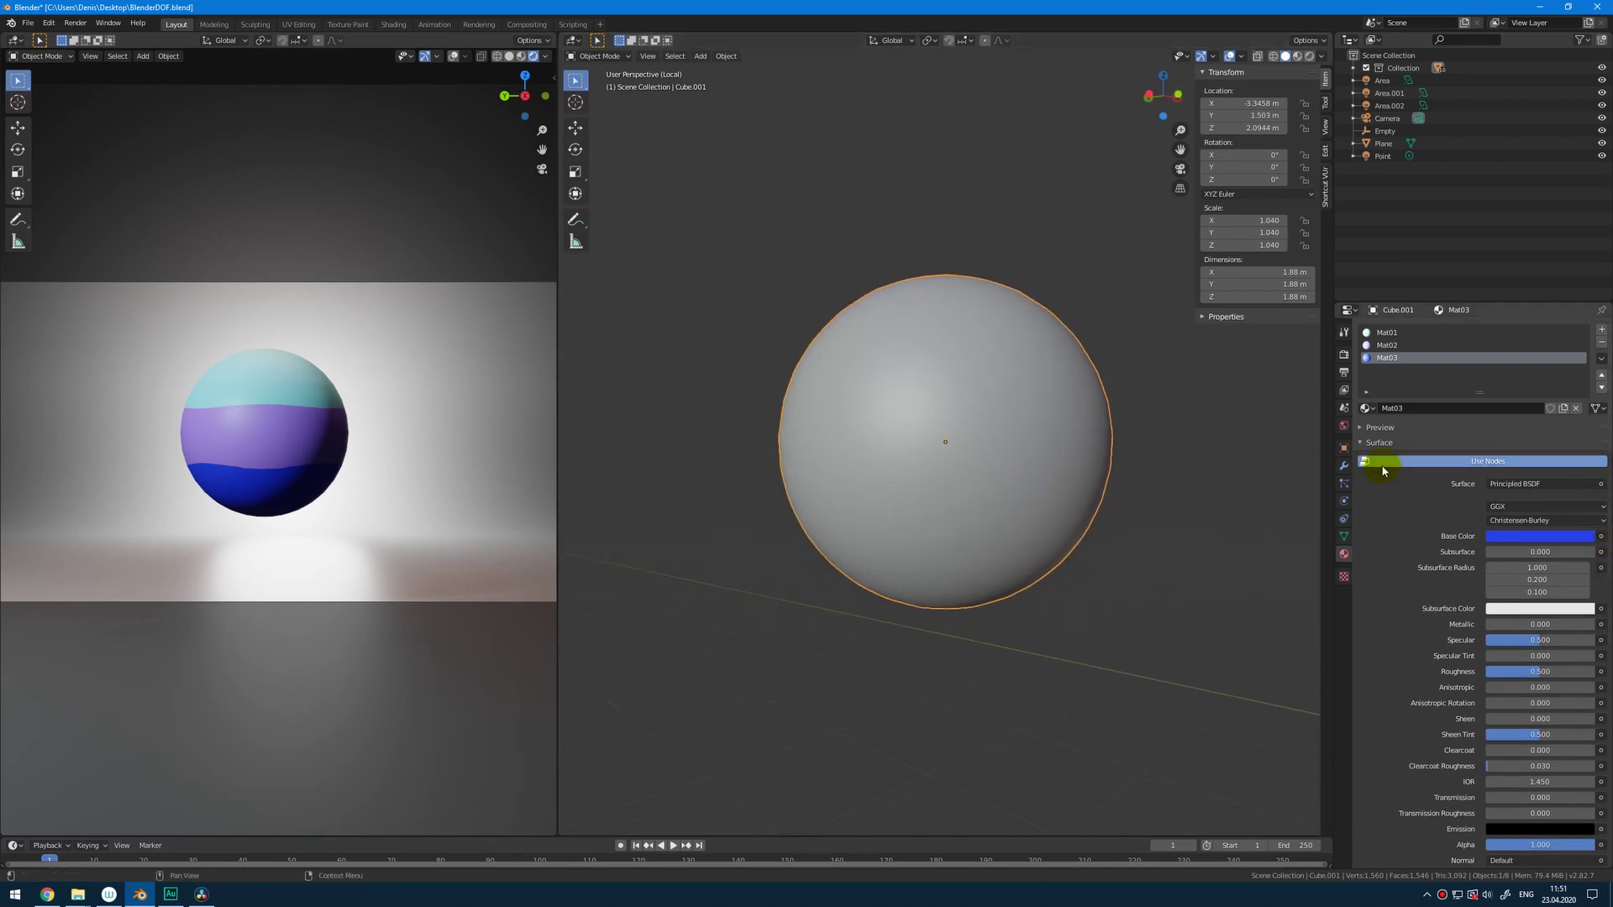
scroll(1495, 537, "down", 6)
scroll(1398, 462, "up", 2)
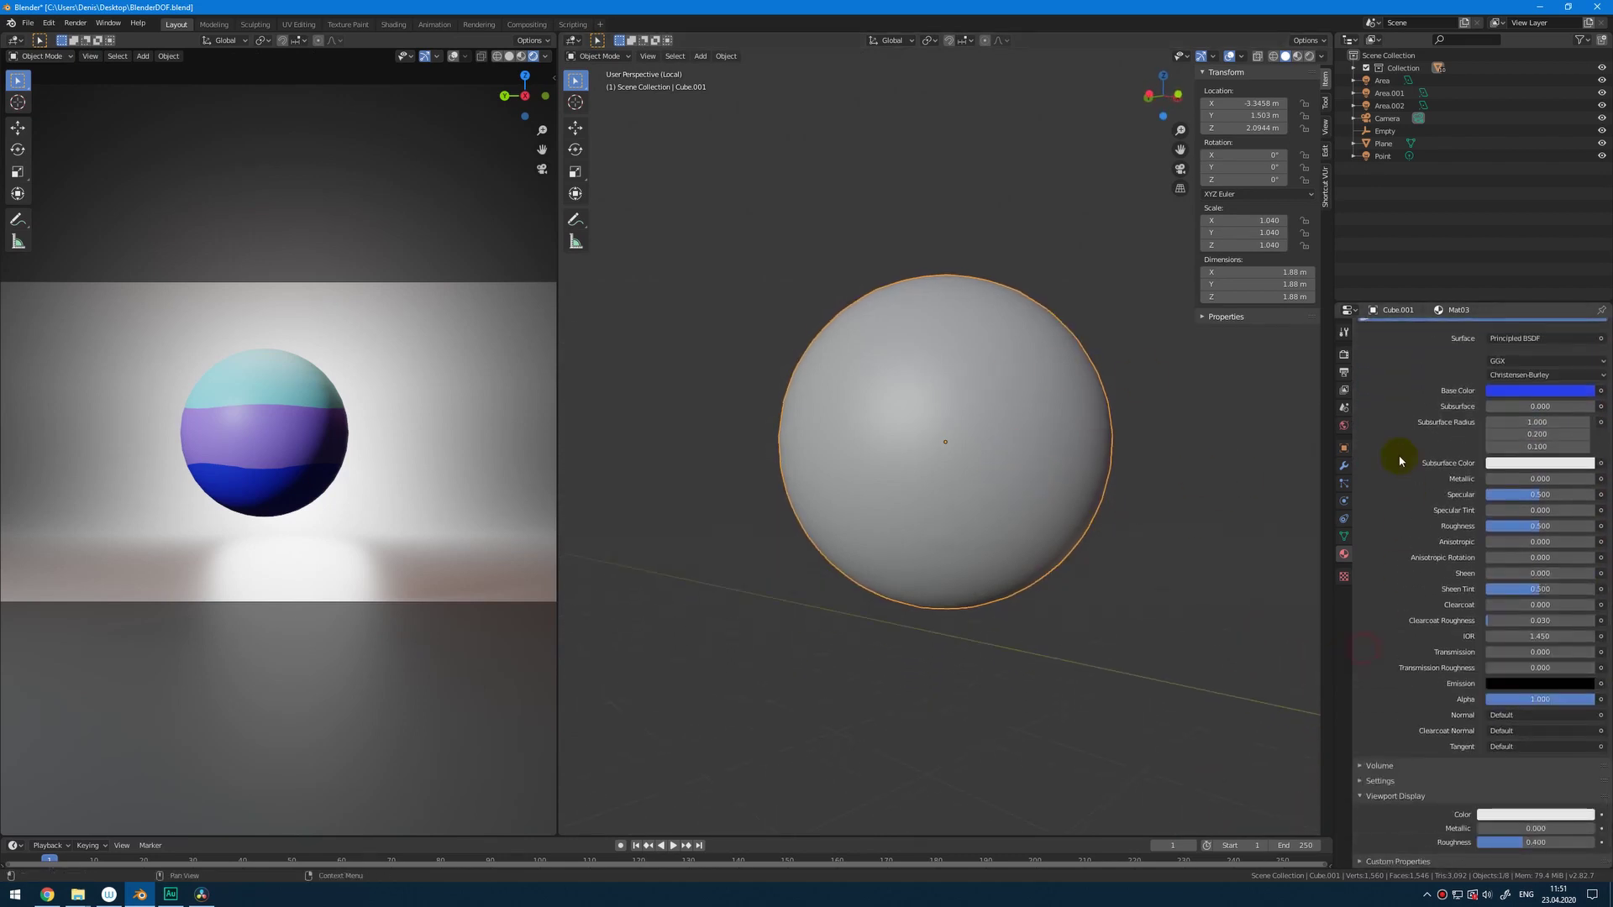
scroll(1398, 453, "up", 3)
scroll(1390, 441, "up", 2)
left_click(1369, 427)
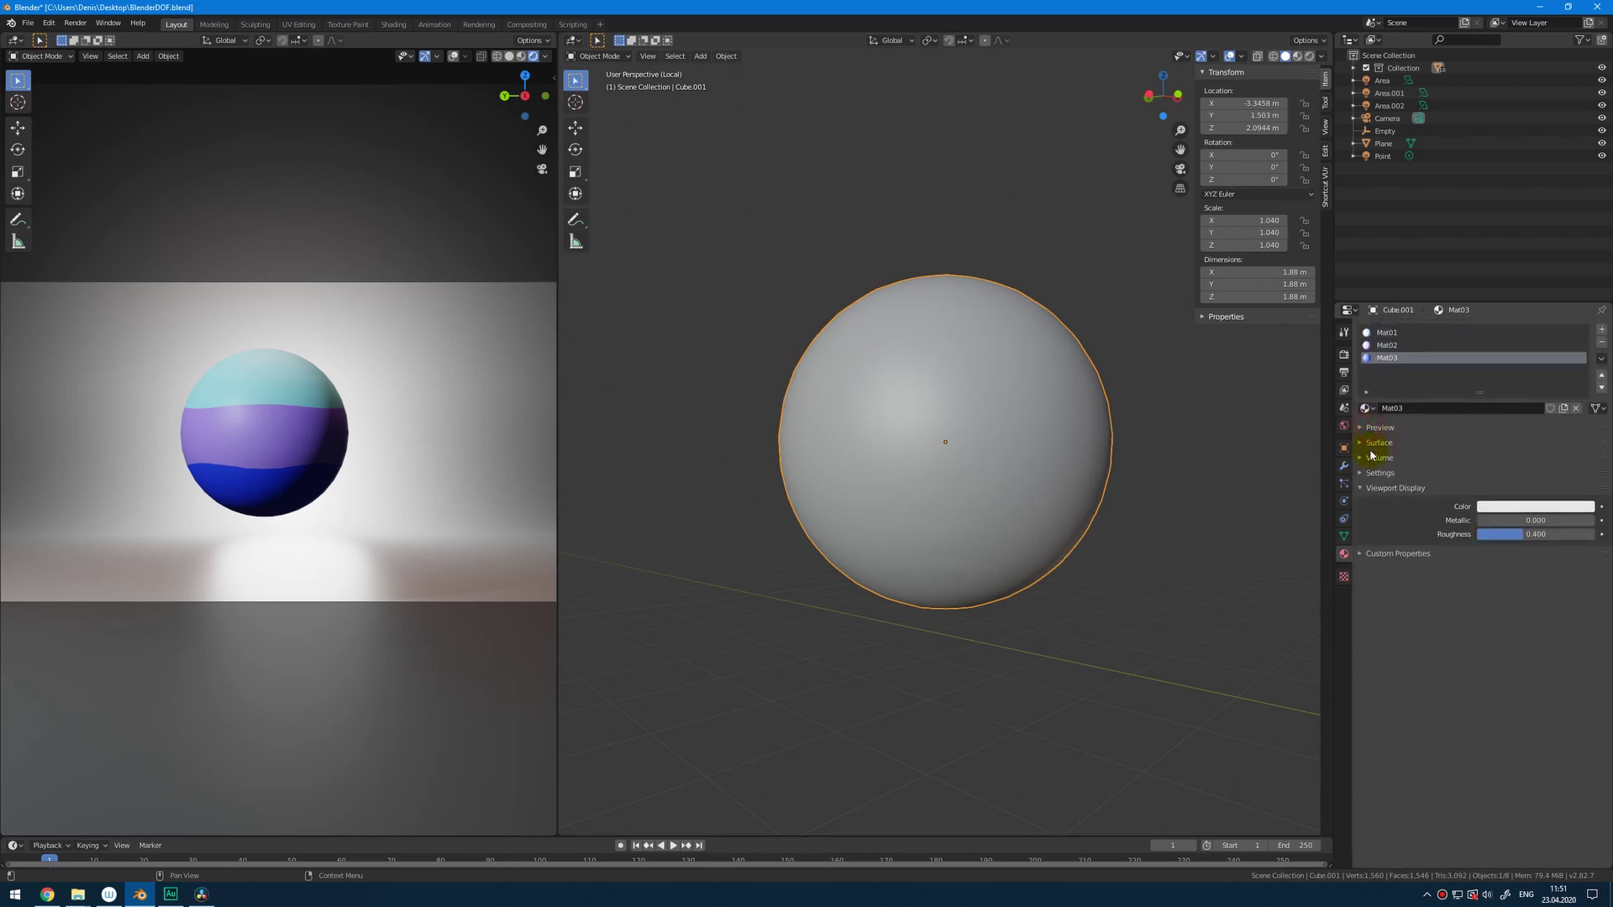
left_click(1378, 489)
left_click(1512, 507)
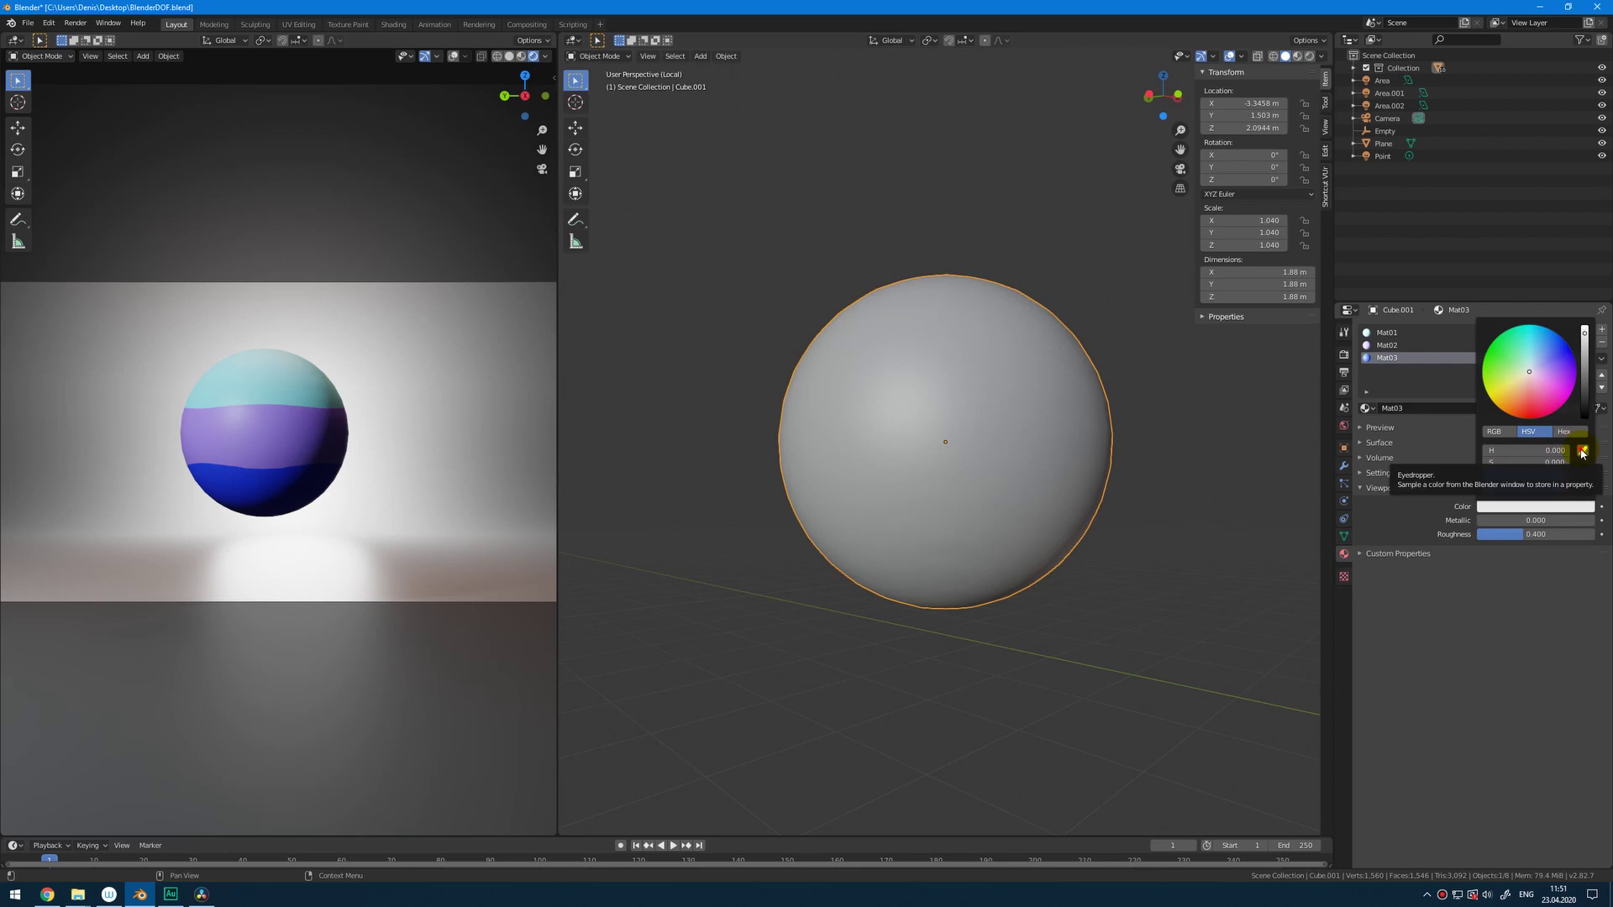
Sample a blue for Mat03's viewport colour and darken it to deep blue.
left_click(1583, 453)
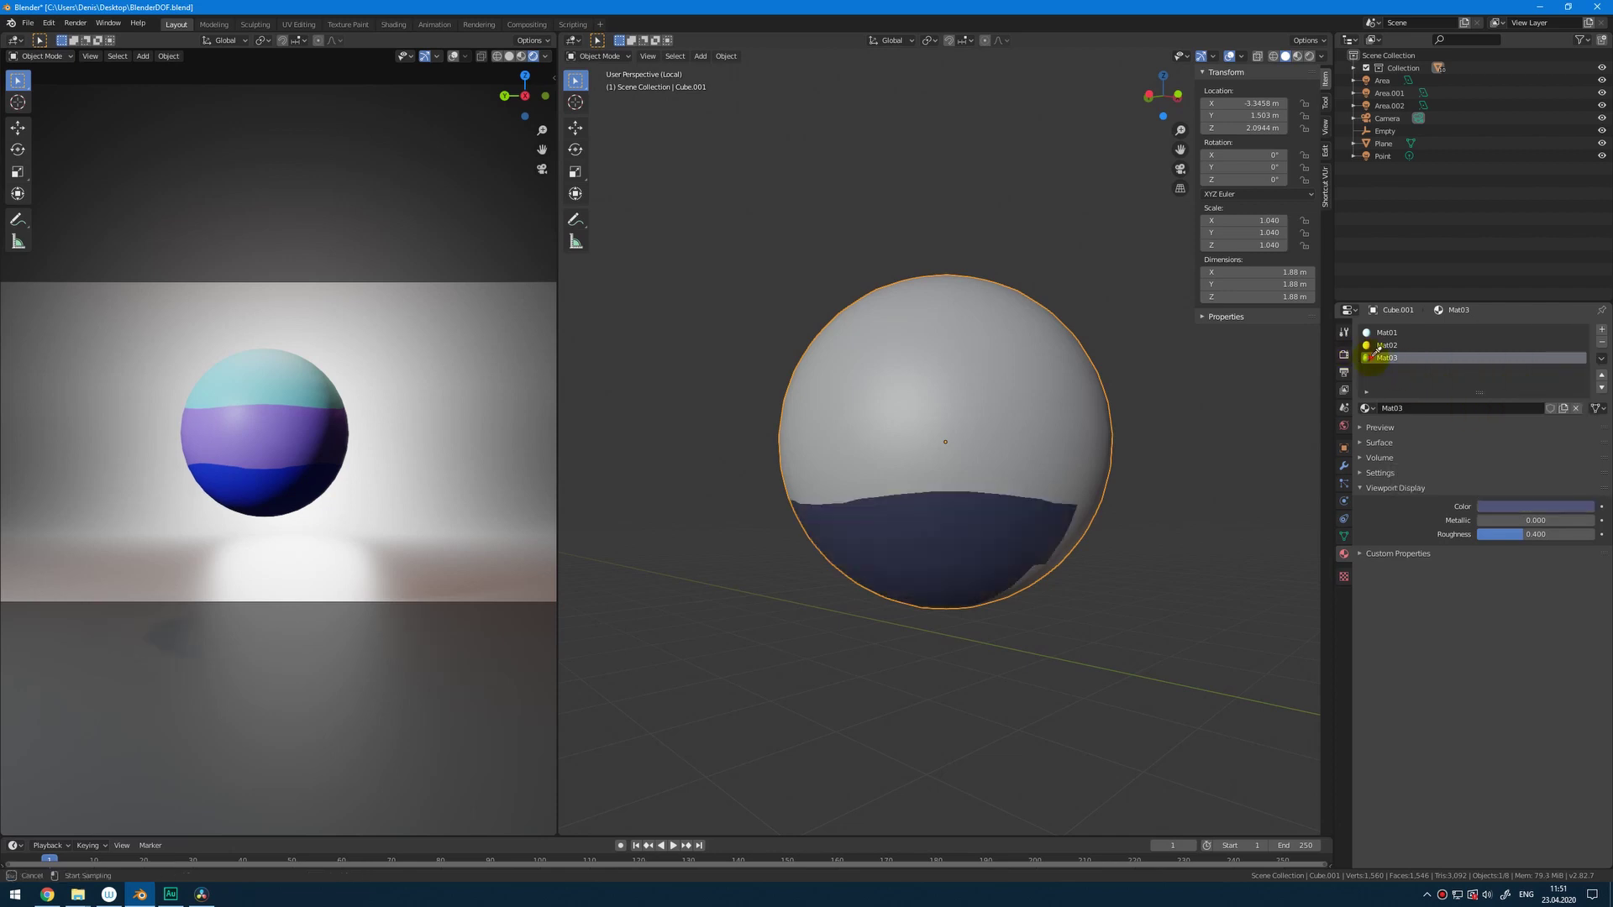
left_click(1530, 509)
left_click_drag(1546, 346, 1559, 353)
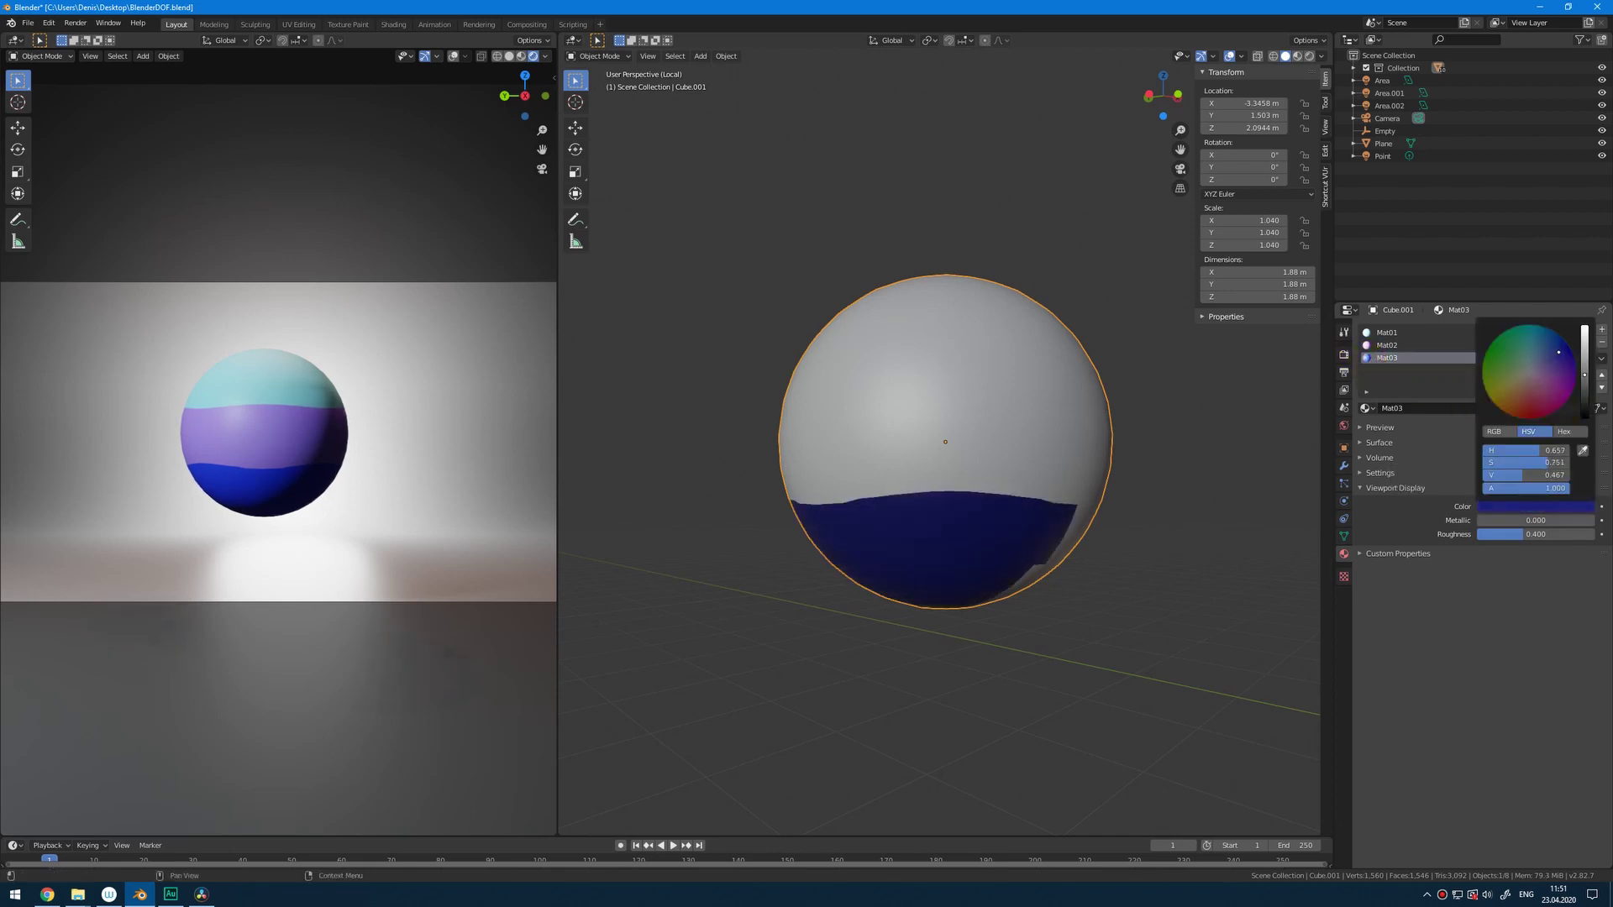
mouse_move(1135, 601)
middle_mouse_down()
mouse_move(1063, 603)
mouse_move(1152, 601)
mouse_move(876, 632)
mouse_move(1163, 620)
mouse_move(1238, 648)
mouse_move(972, 504)
mouse_move(890, 514)
mouse_move(1012, 508)
mouse_move(1167, 587)
middle_mouse_up()
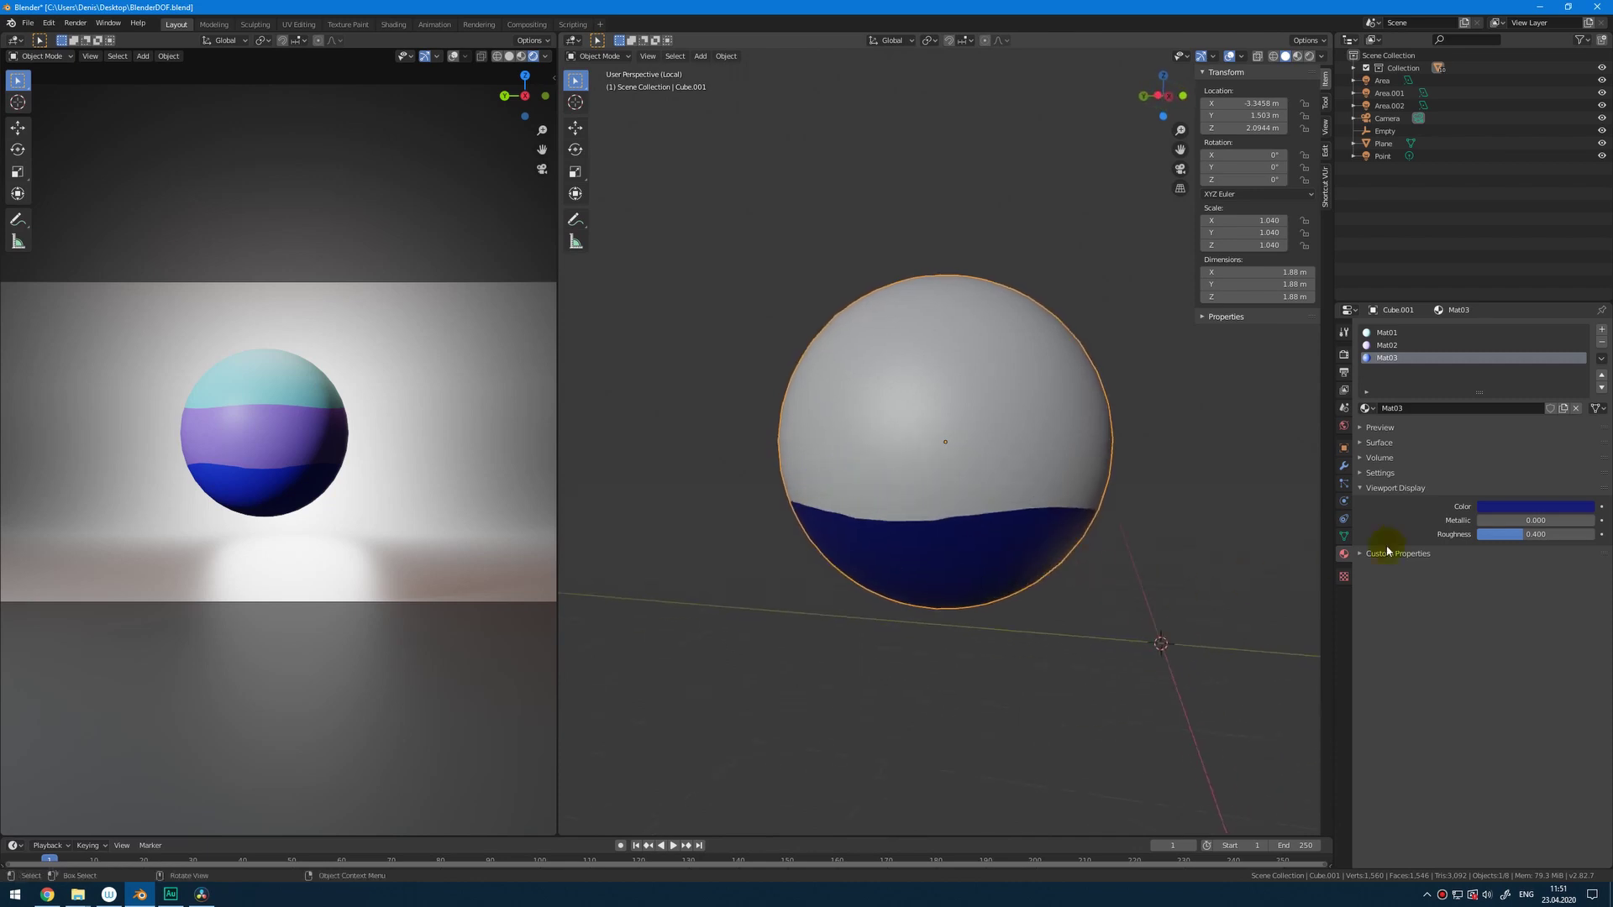
Set Mat02's viewport display colour to pink.
left_click(1420, 345)
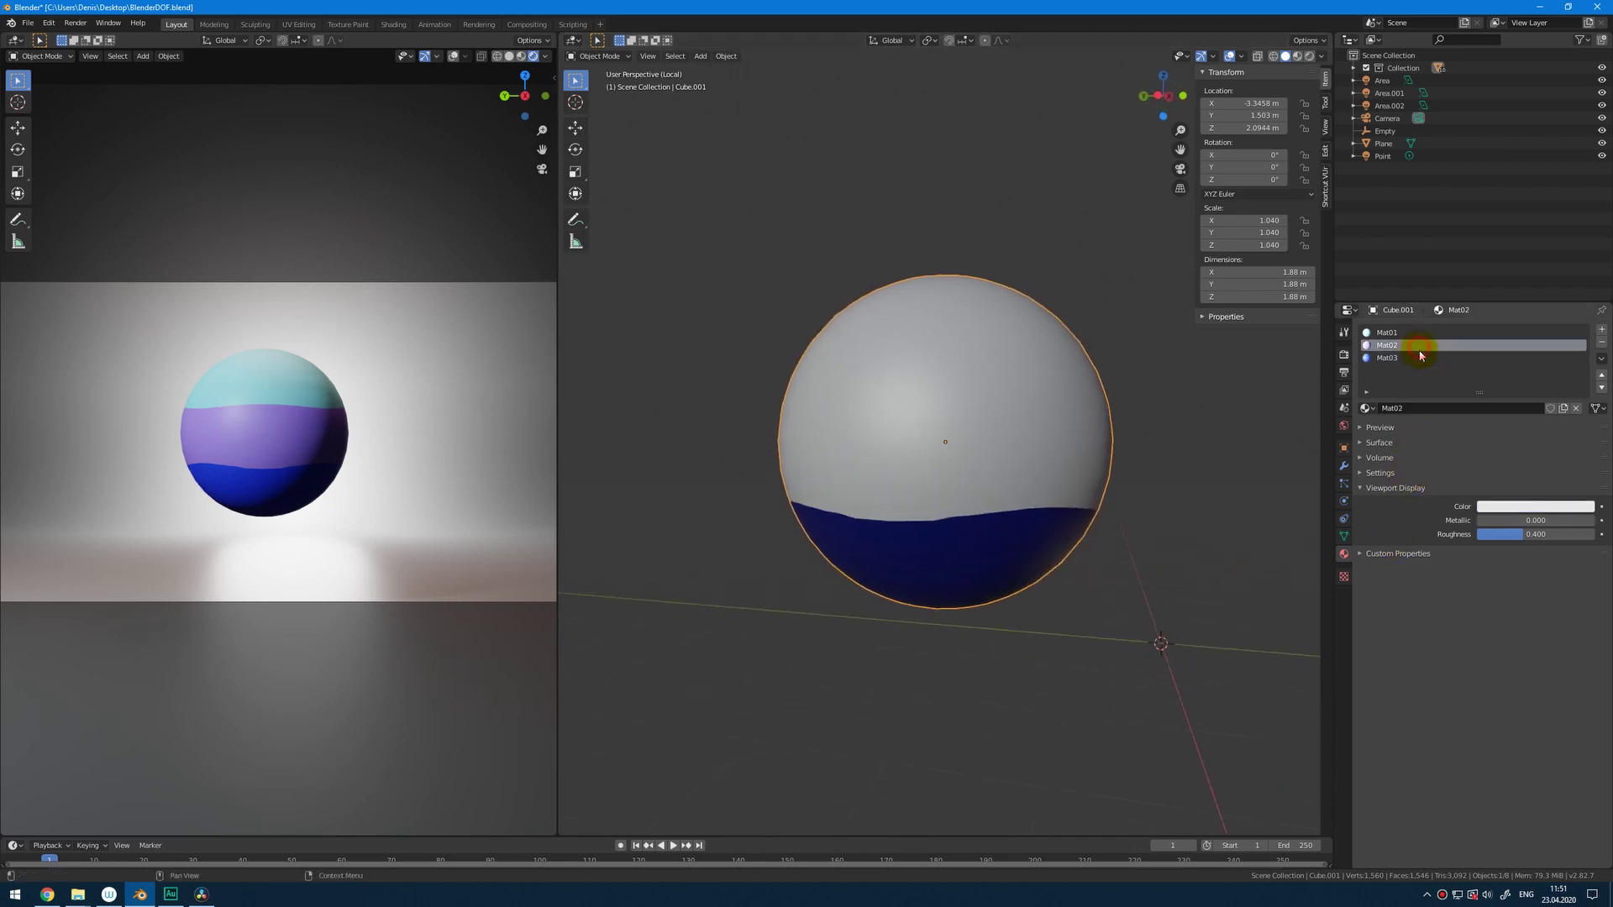
left_click(1529, 507)
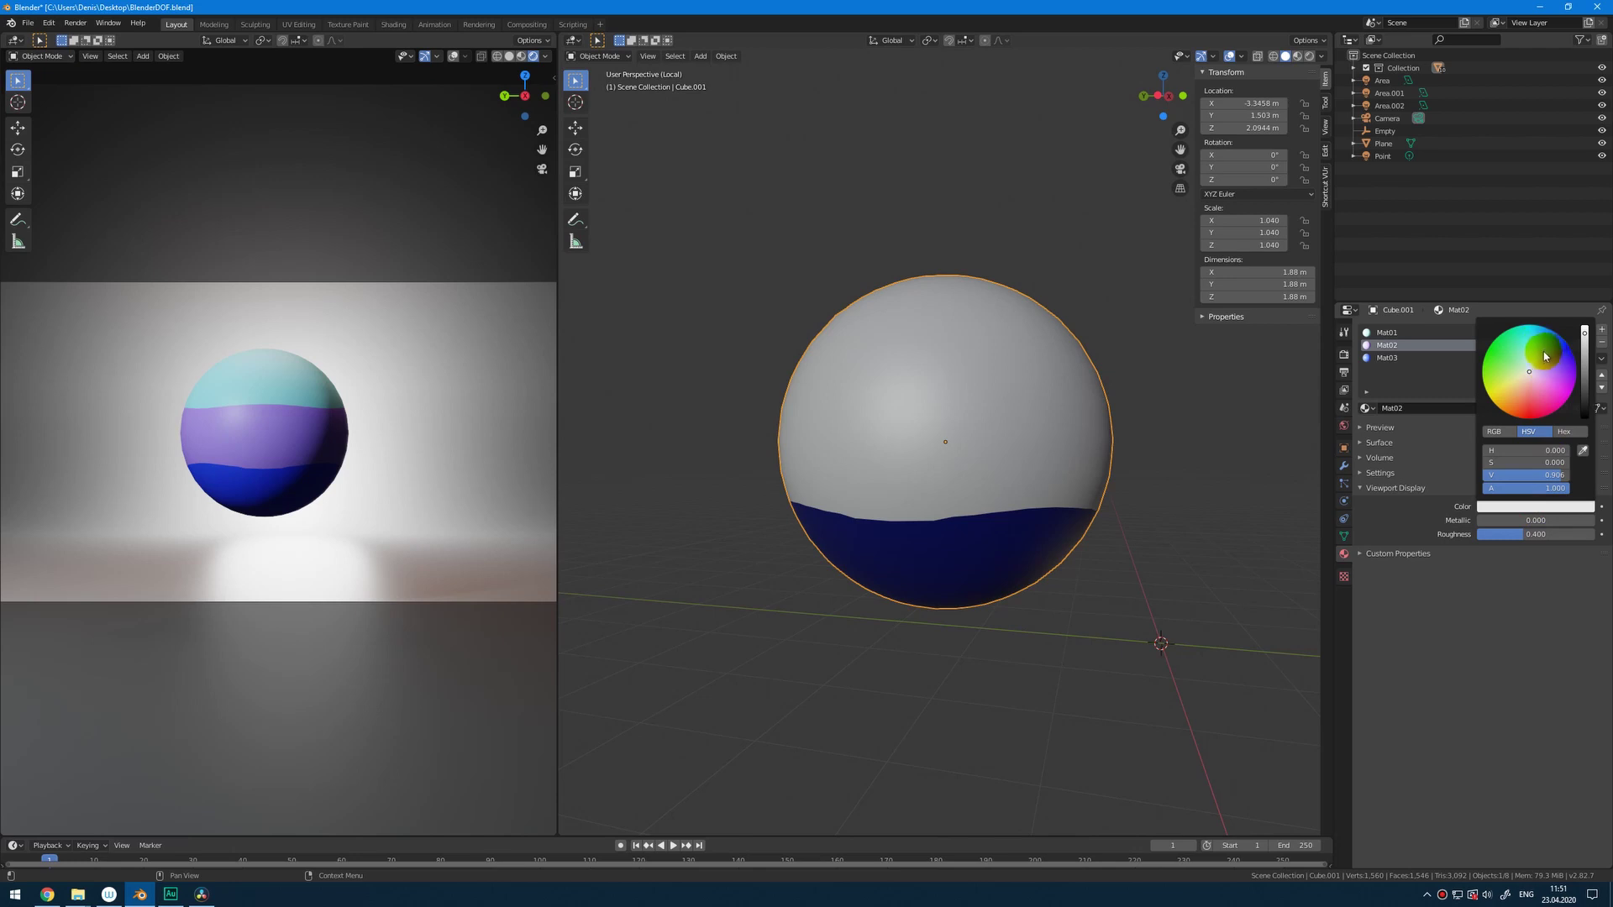
left_click_drag(1538, 356, 1537, 375)
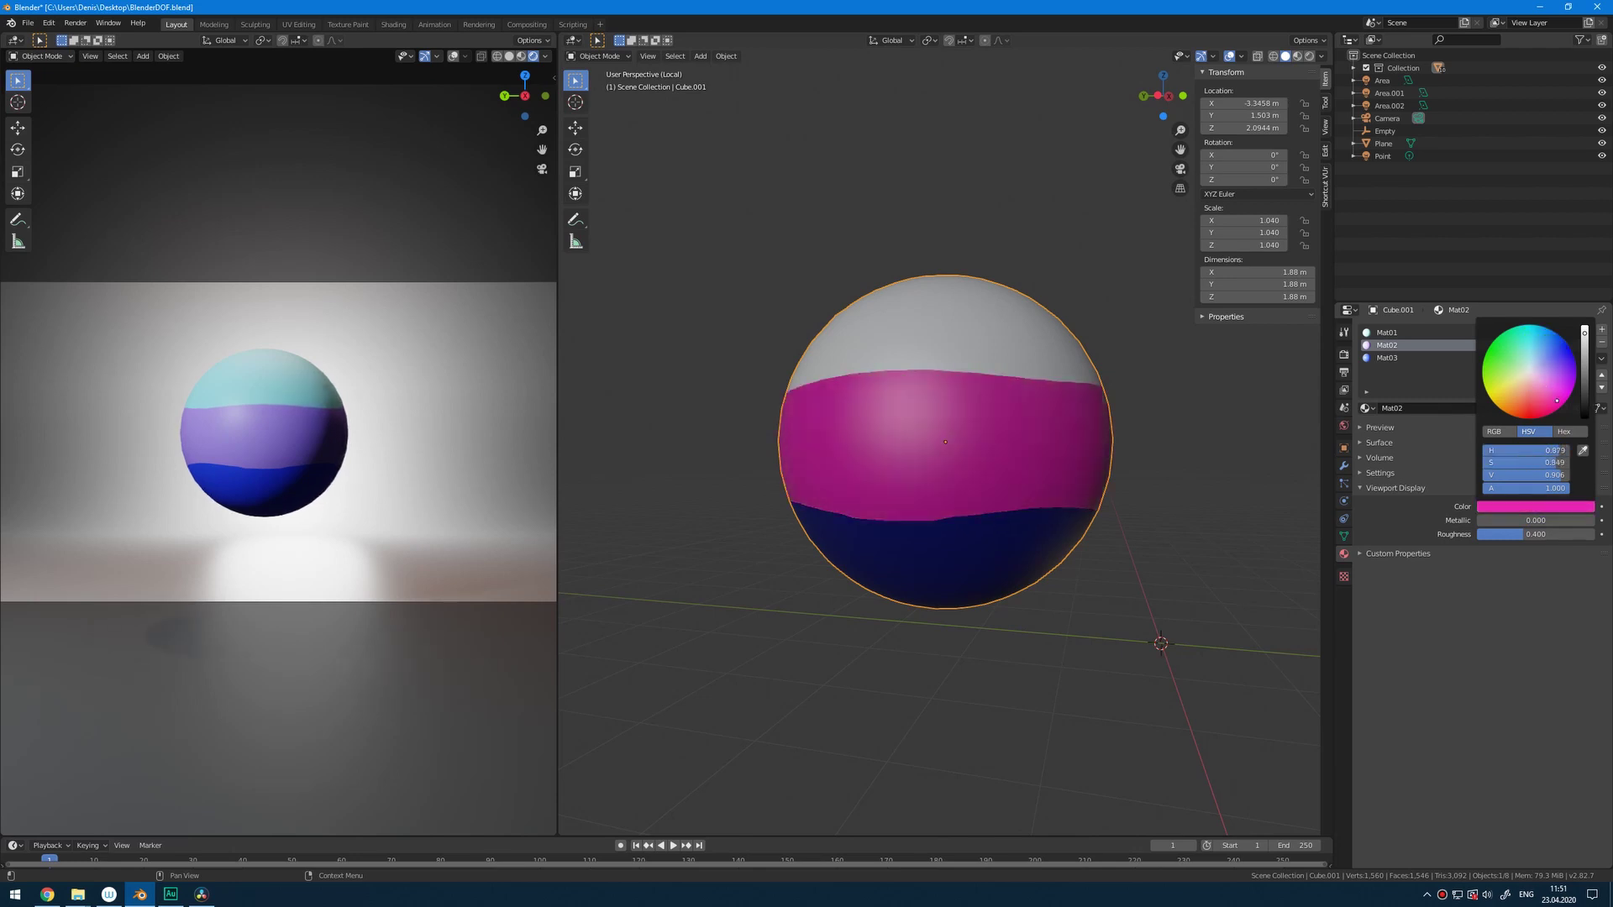
Give Mat01 a sampled cyan viewport display colour and orbit to check the bands.
left_click(1386, 333)
left_click(1534, 507)
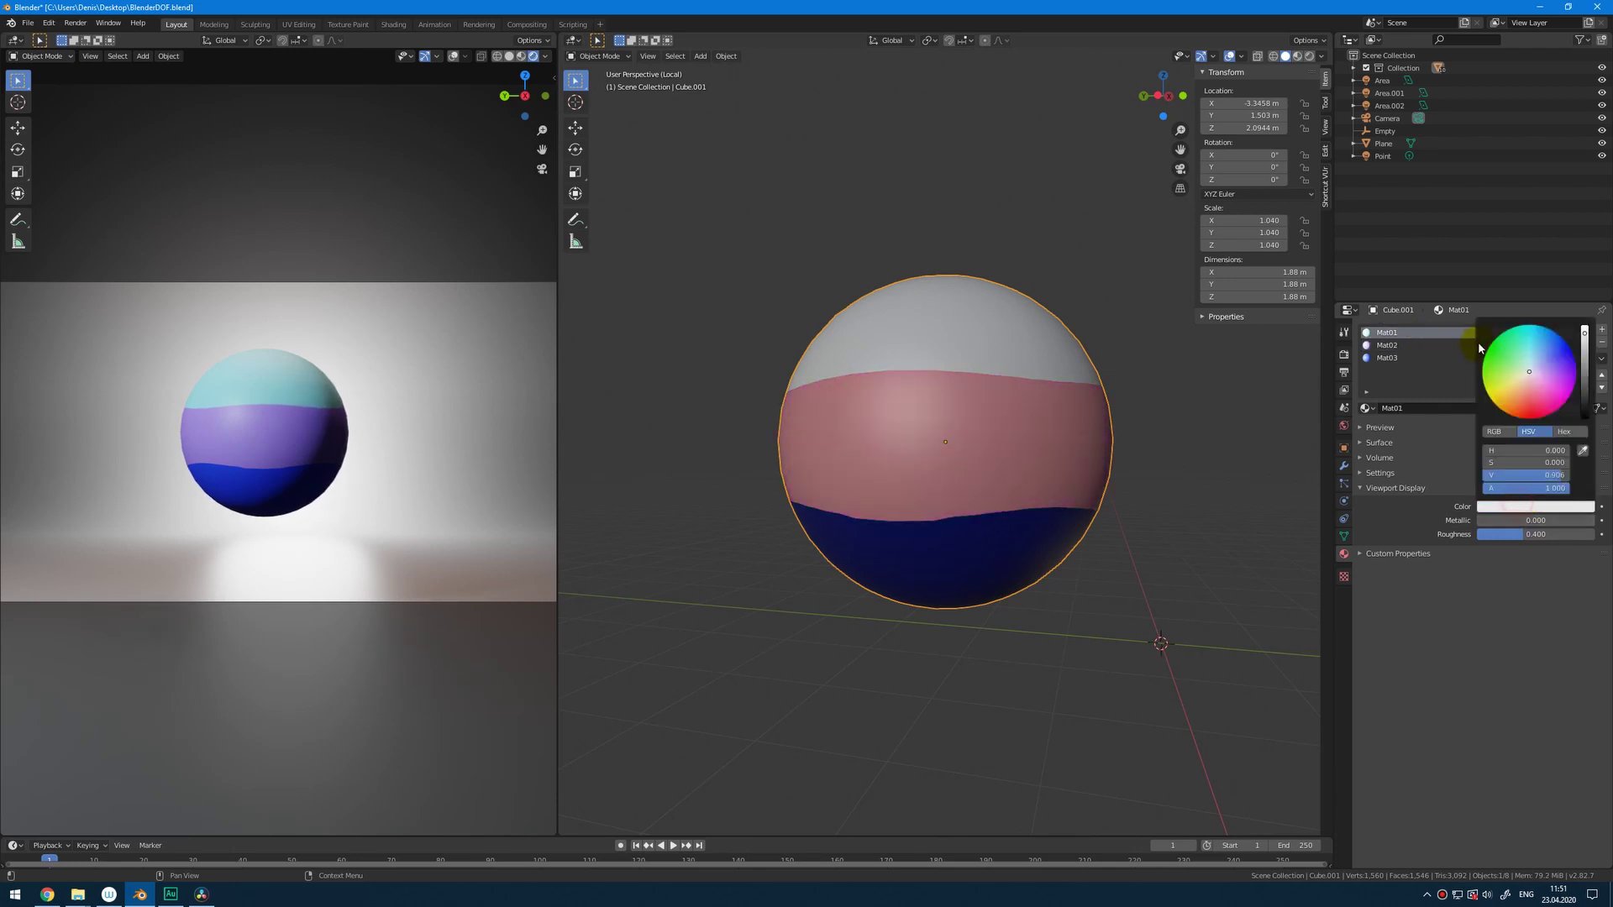
left_click(1508, 369)
middle_click_drag(1072, 610, 956, 637)
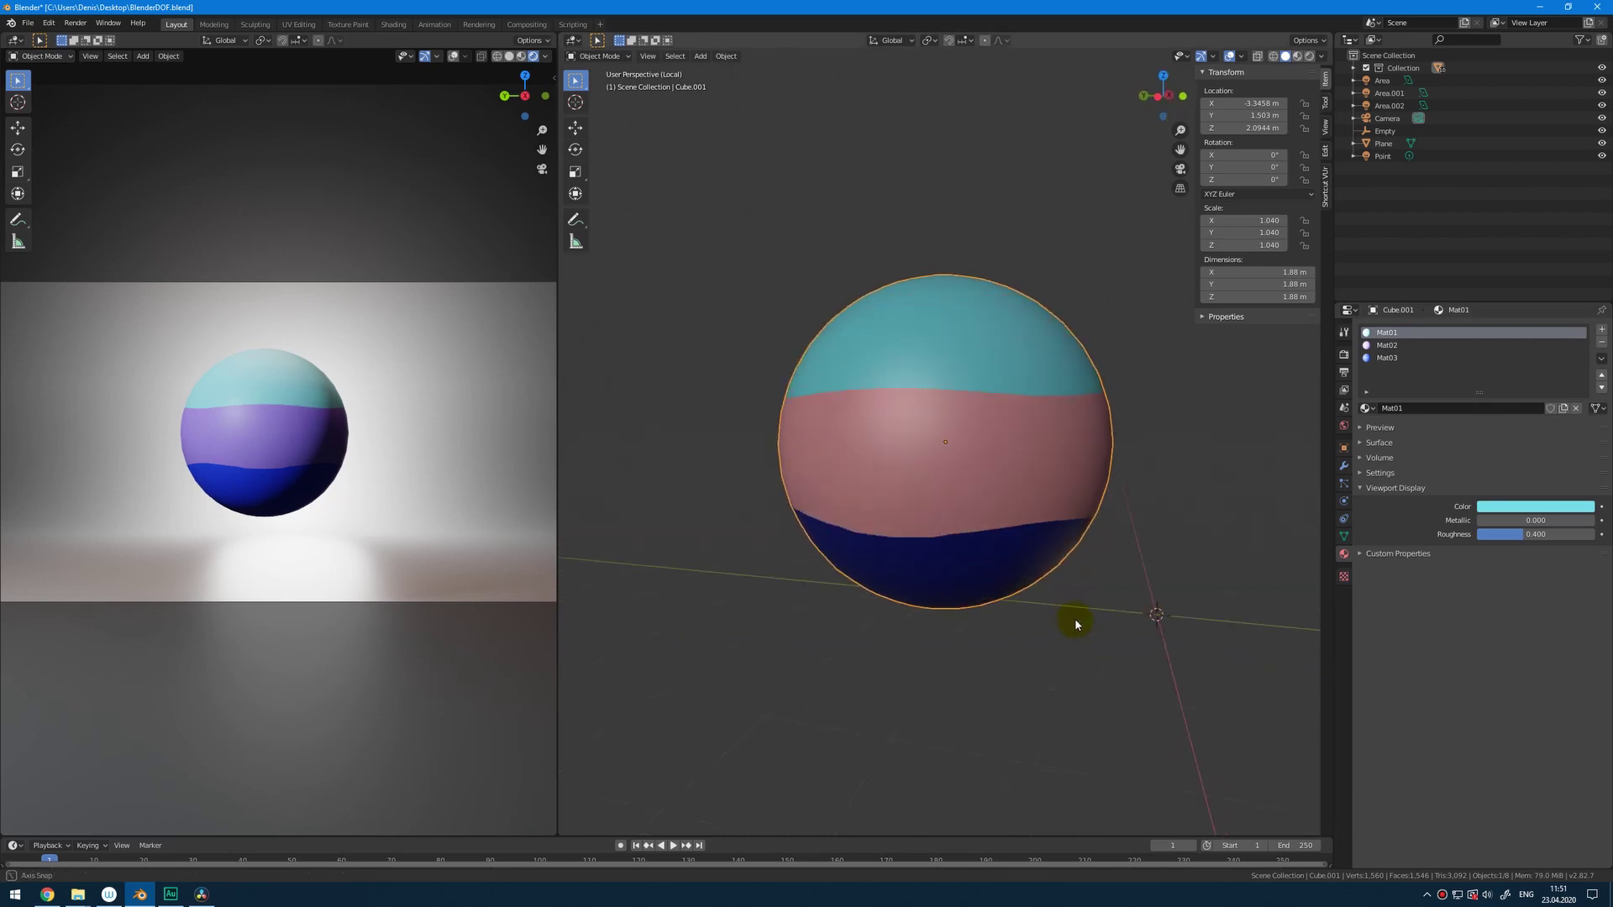
middle_click_drag(1051, 626, 1167, 522)
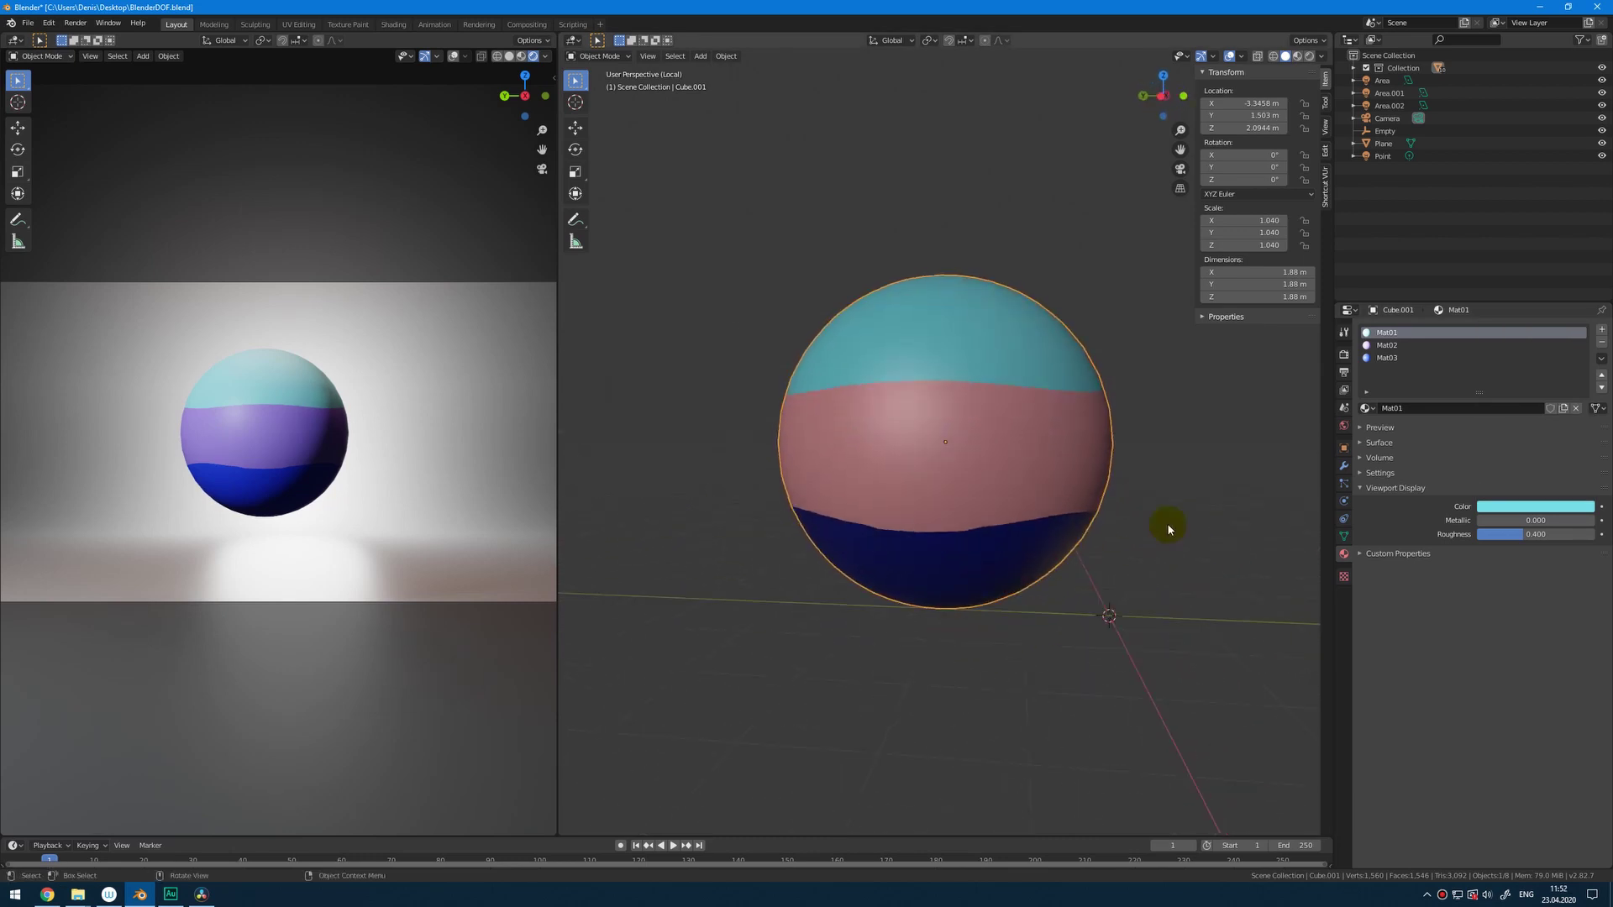